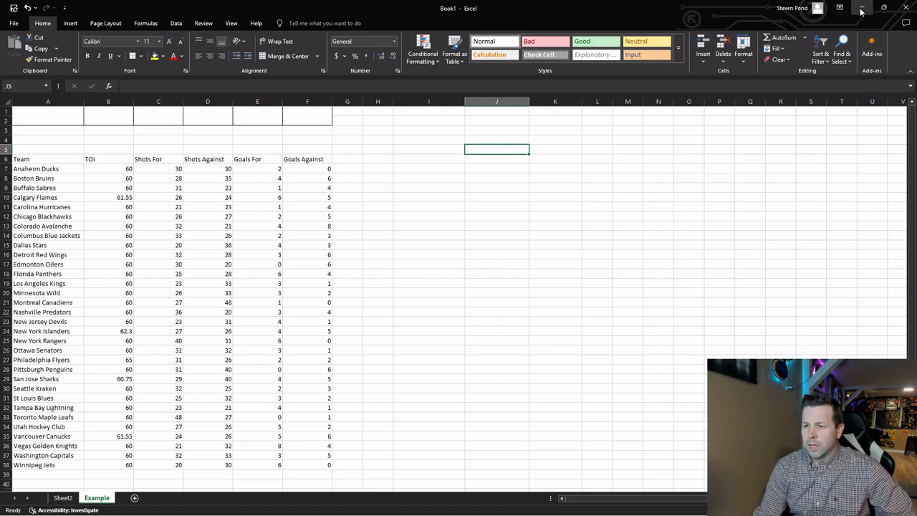
{"action": "left_click", "coordinate": [347, 157]}
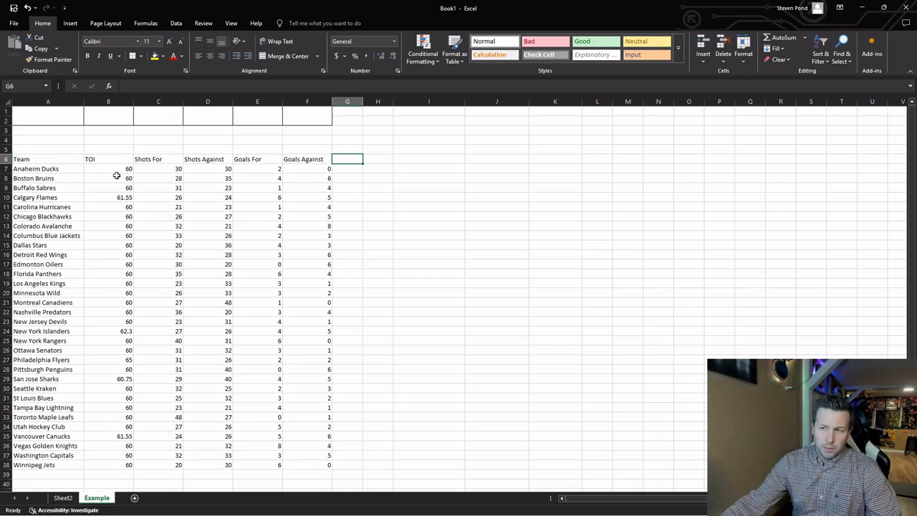
{"action": "left_click_drag", "start_coordinate": [61, 161], "coordinate": [308, 409]}
{"action": "left_click", "coordinate": [305, 301]}
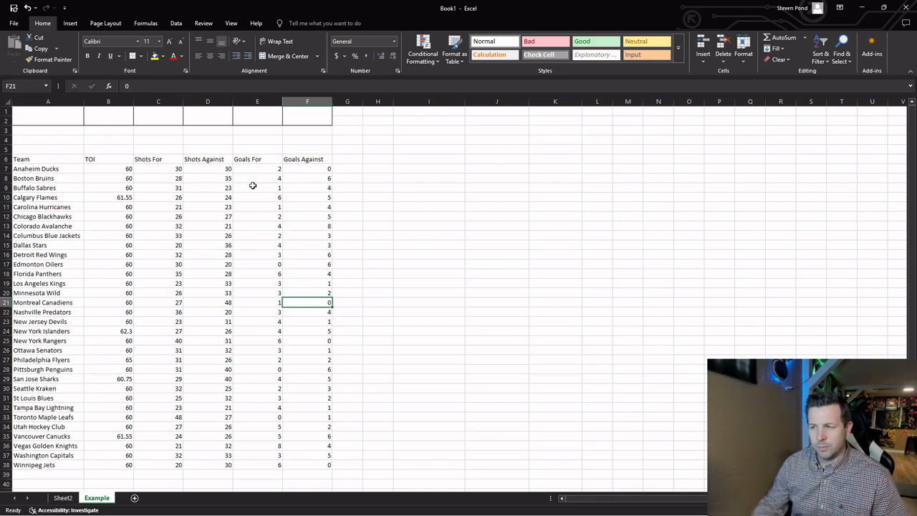
Search the function library for "vlookup" and start the VLOOKUP function in cell I5
{"action": "left_click", "coordinate": [416, 152]}
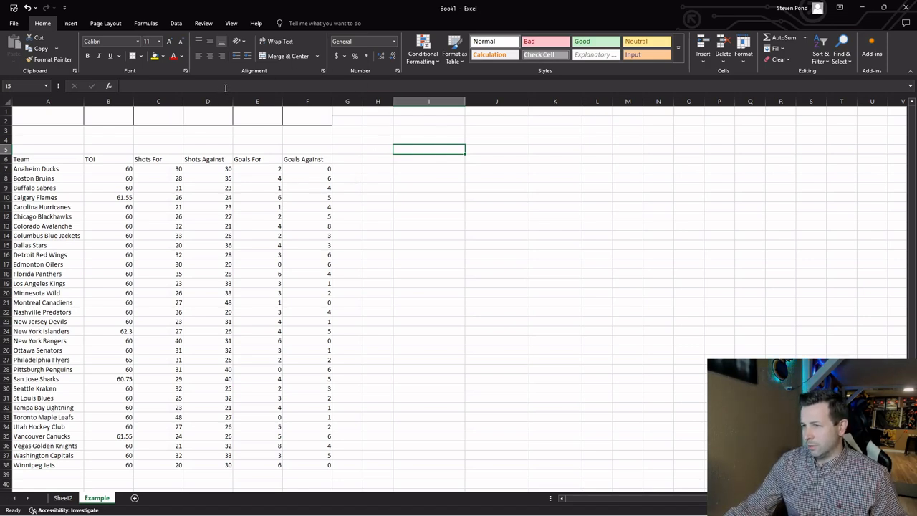
{"action": "left_click", "coordinate": [109, 86]}
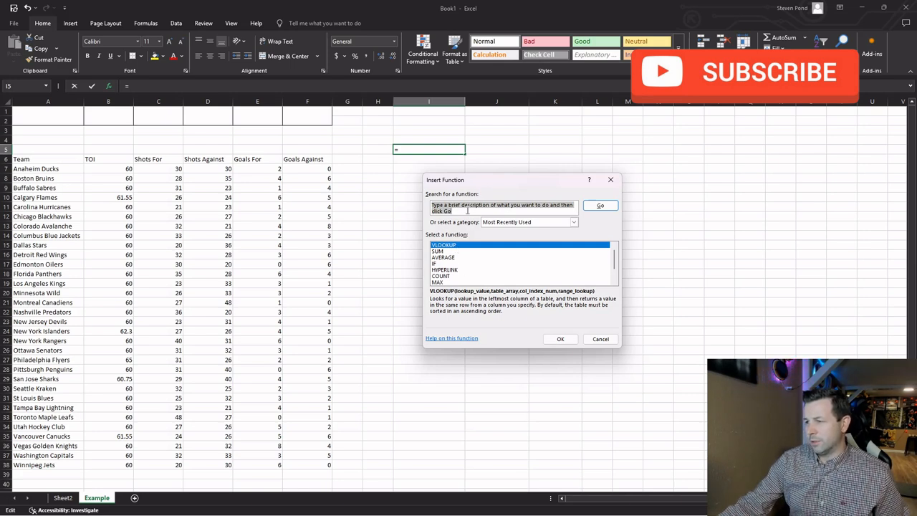
{"action": "type", "text": "v"}
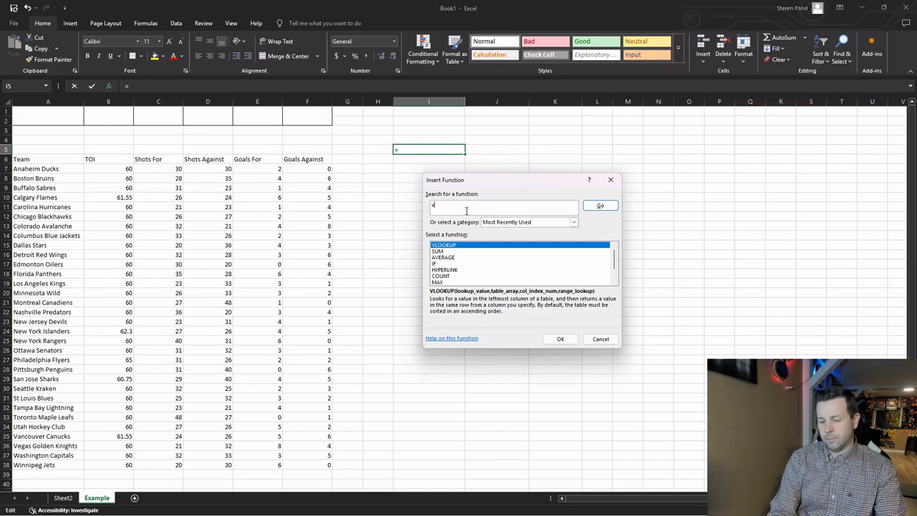
{"action": "type", "text": "lookup"}
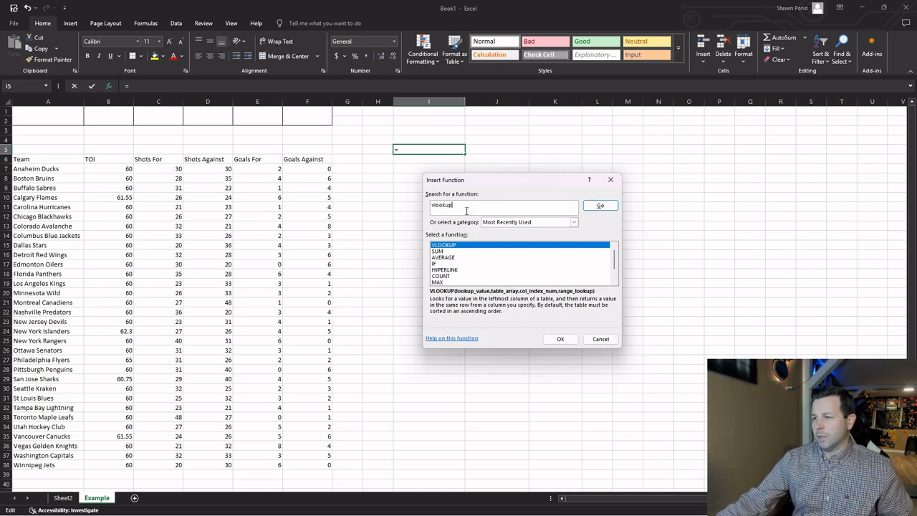
{"action": "key", "text": "Return"}
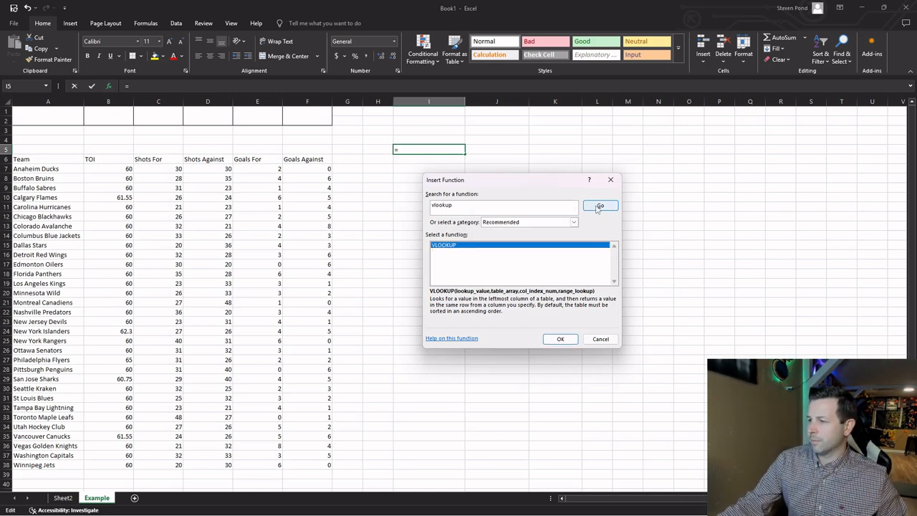
{"action": "left_click", "coordinate": [560, 340]}
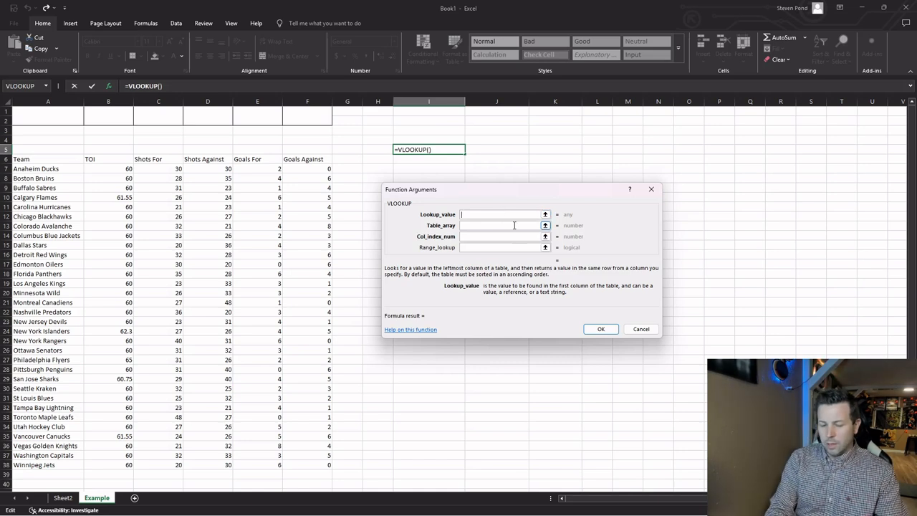
Try "Pittsburgh Penguins" as the lookup value with absolute columns $A:$F as the table array, and discard the function
{"action": "type", "text": "\"Pit"}
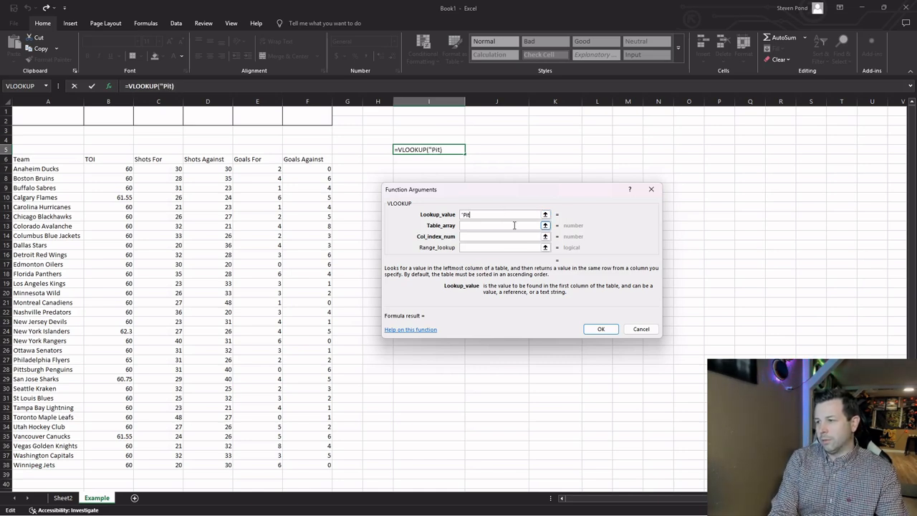
{"action": "type", "text": "tsburgh Penguins\""}
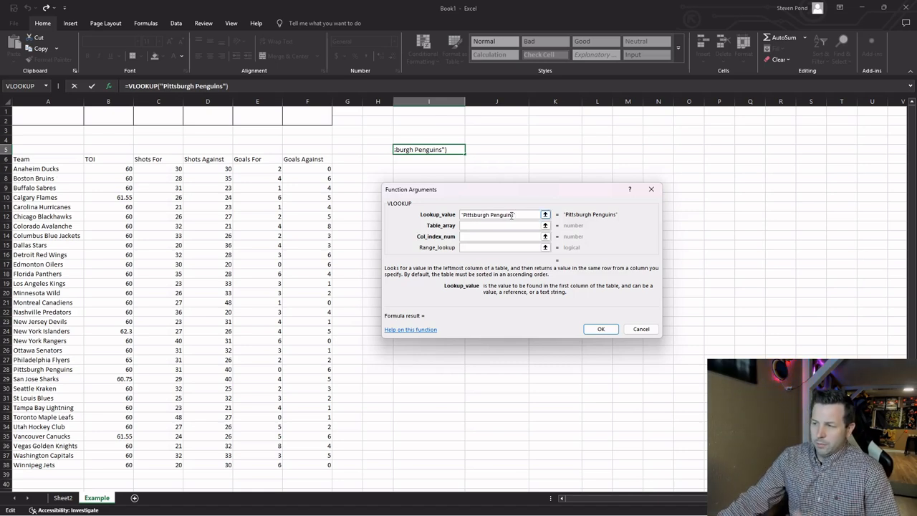
{"action": "left_click", "coordinate": [500, 226]}
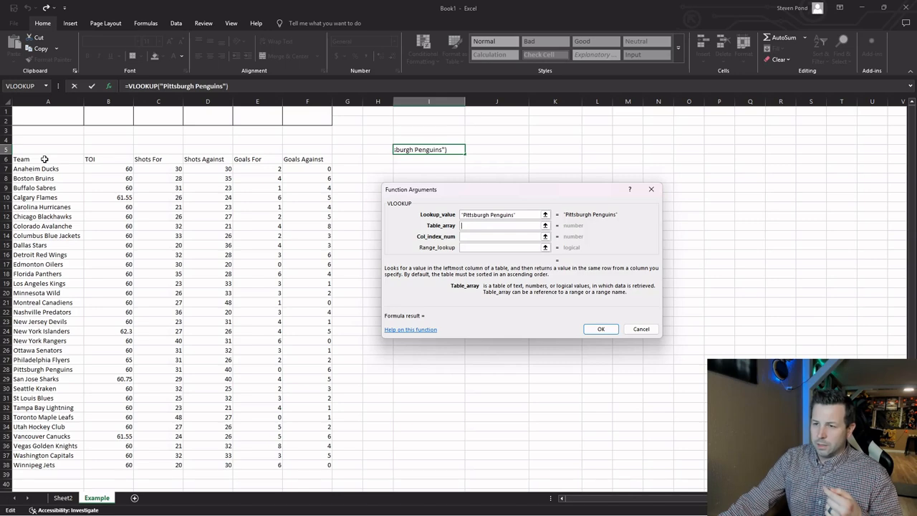
{"action": "left_click_drag", "start_coordinate": [44, 159], "coordinate": [311, 466]}
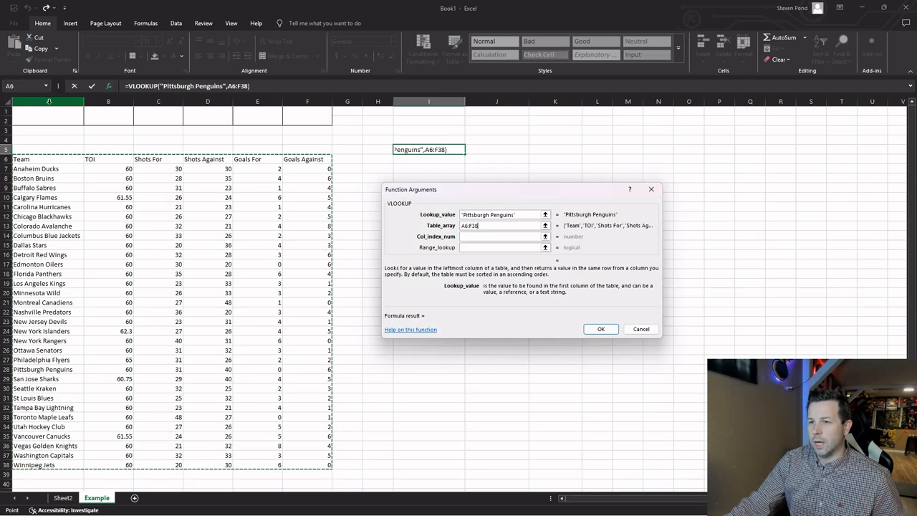
{"action": "left_click_drag", "start_coordinate": [49, 101], "coordinate": [294, 98]}
{"action": "key", "text": "F4"}
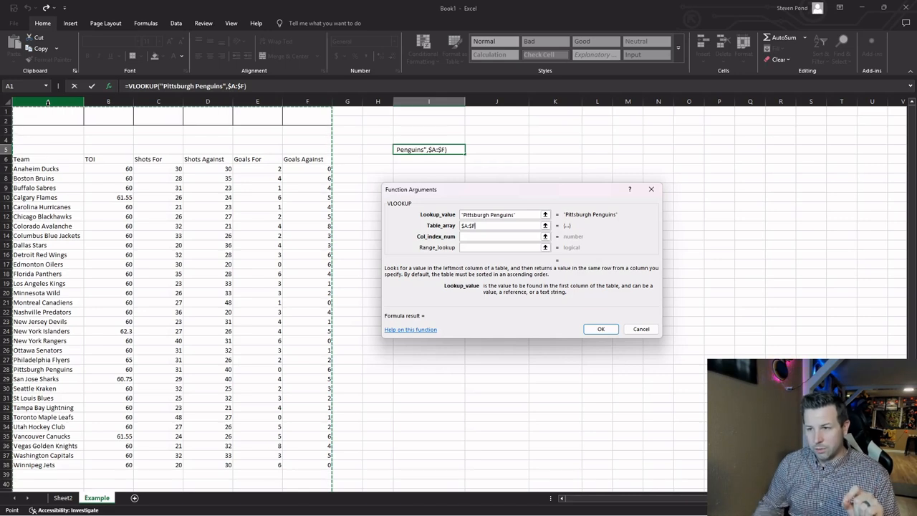
{"action": "left_click", "coordinate": [635, 329]}
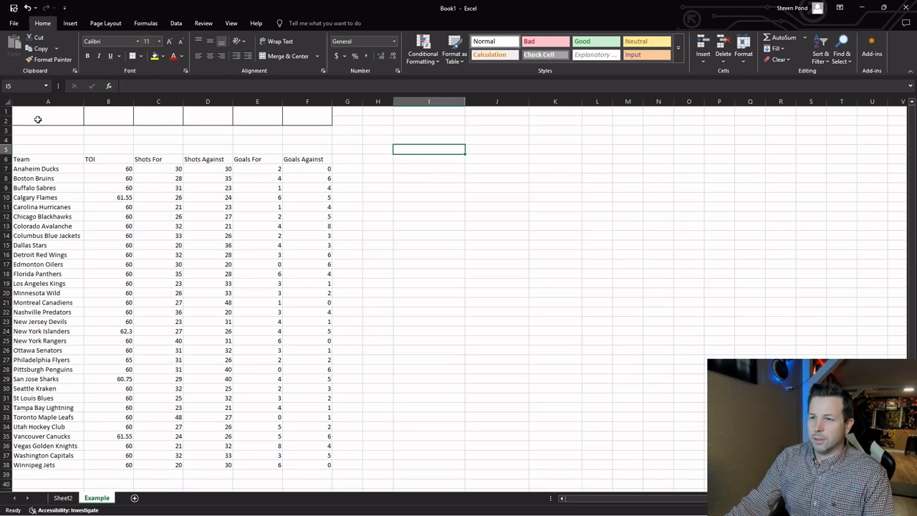
Number the boxed header cells above columns A through F from 1 to 6
{"action": "left_click", "coordinate": [49, 101]}
{"action": "left_click", "coordinate": [56, 126]}
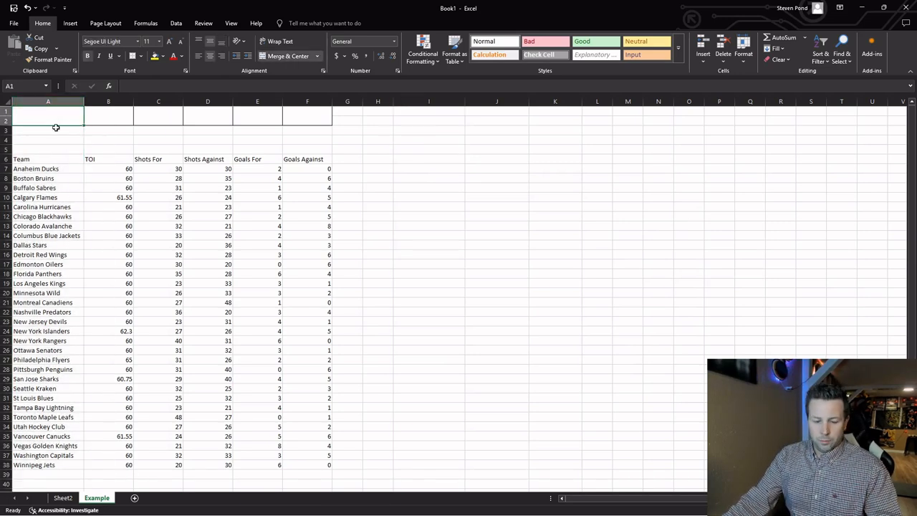
{"action": "type", "text": "1"}
{"action": "key", "text": "Tab"}
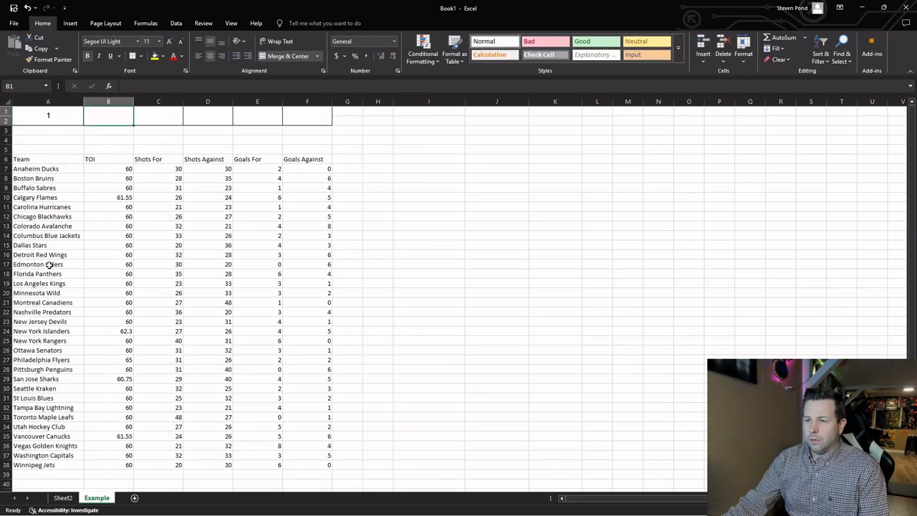
{"action": "left_click", "coordinate": [53, 101]}
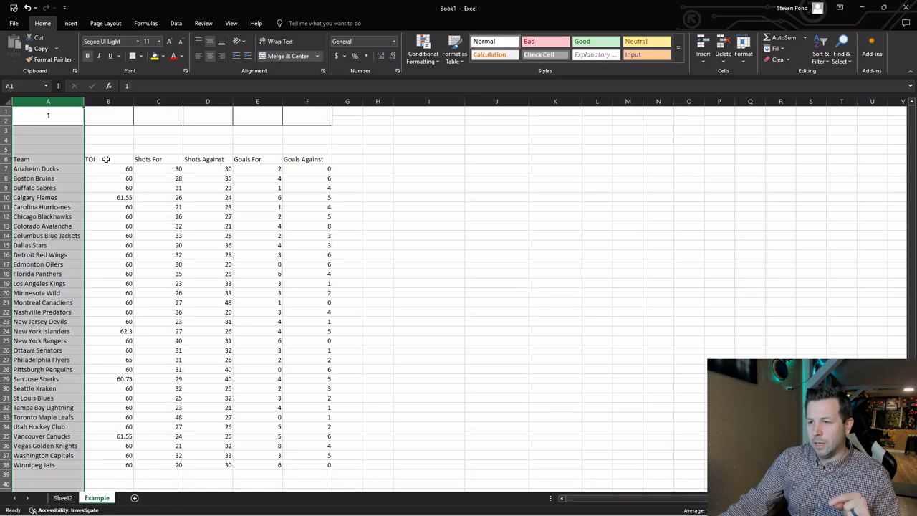
{"action": "left_click", "coordinate": [107, 118]}
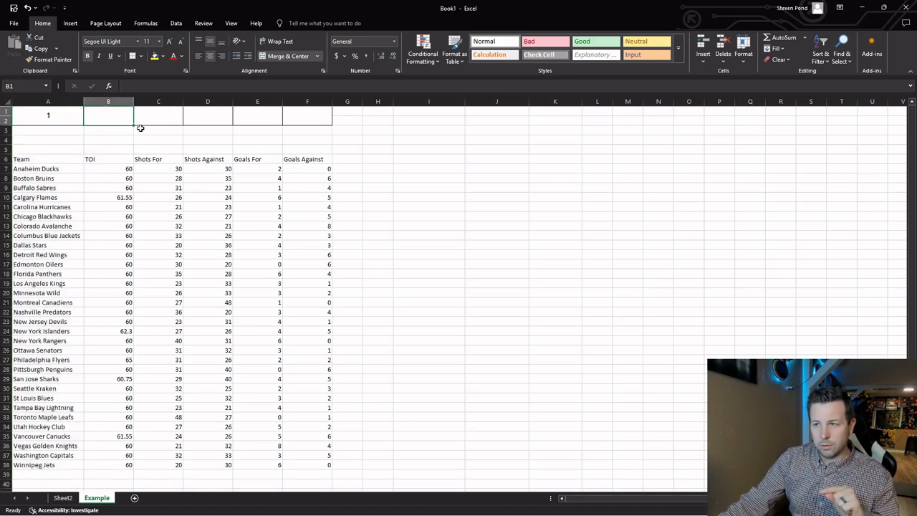
{"action": "type", "text": "2"}
{"action": "key", "text": "Tab"}
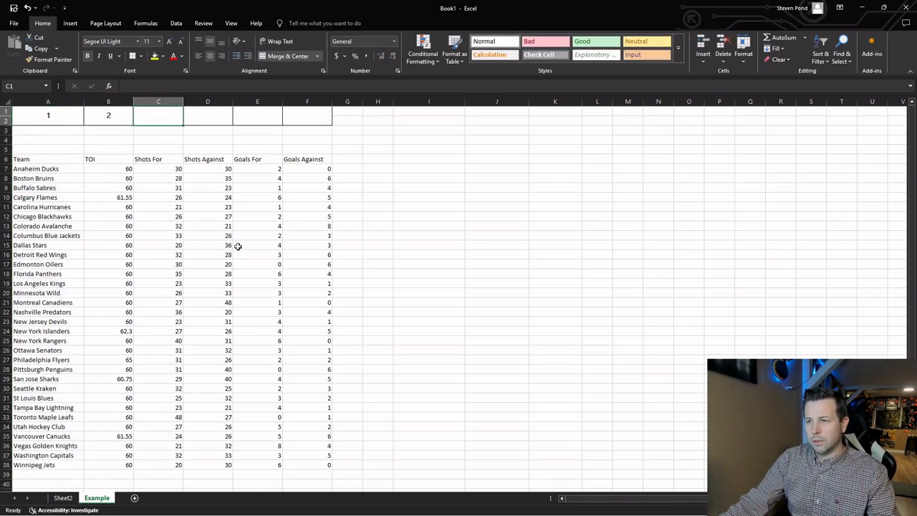
{"action": "type", "text": "3"}
{"action": "key", "text": "Tab"}
{"action": "type", "text": "4"}
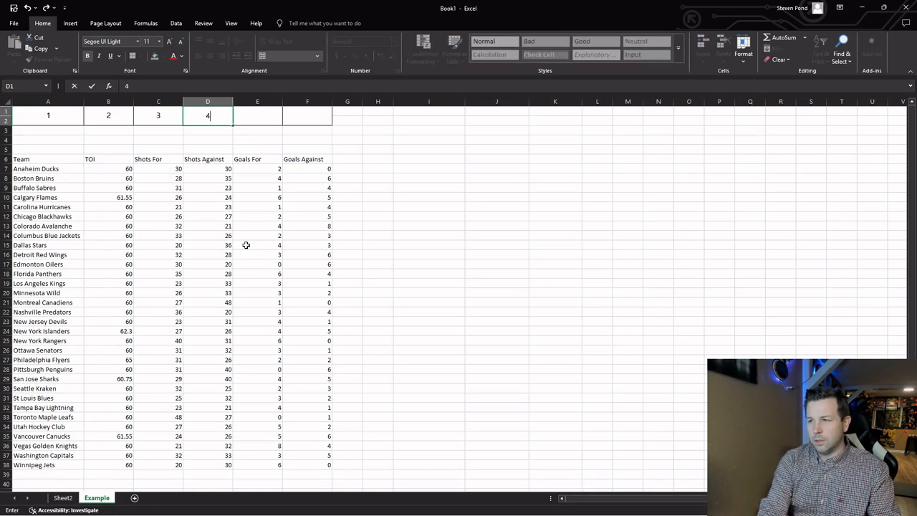
{"action": "key", "text": "Tab"}
{"action": "type", "text": "5"}
{"action": "key", "text": "Tab"}
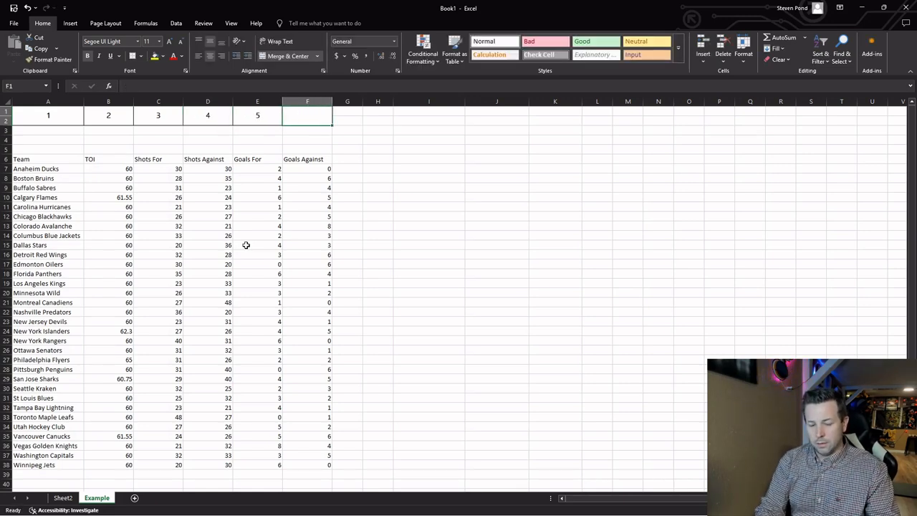
{"action": "type", "text": "6"}
{"action": "key", "text": "Return"}
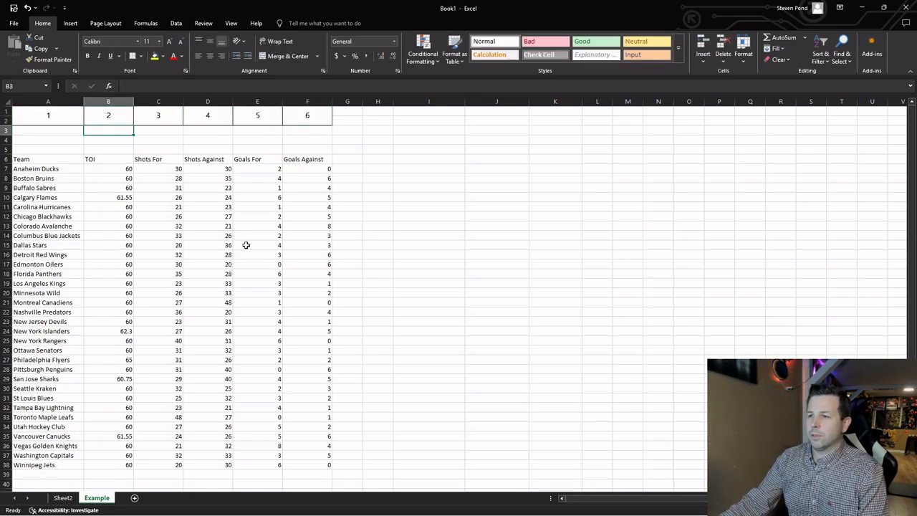
Start a VLOOKUP function in cell F1 with "Pittsburgh Penguins" as the lookup value
{"action": "left_click_drag", "start_coordinate": [46, 116], "coordinate": [305, 118]}
{"action": "left_click", "coordinate": [307, 118]}
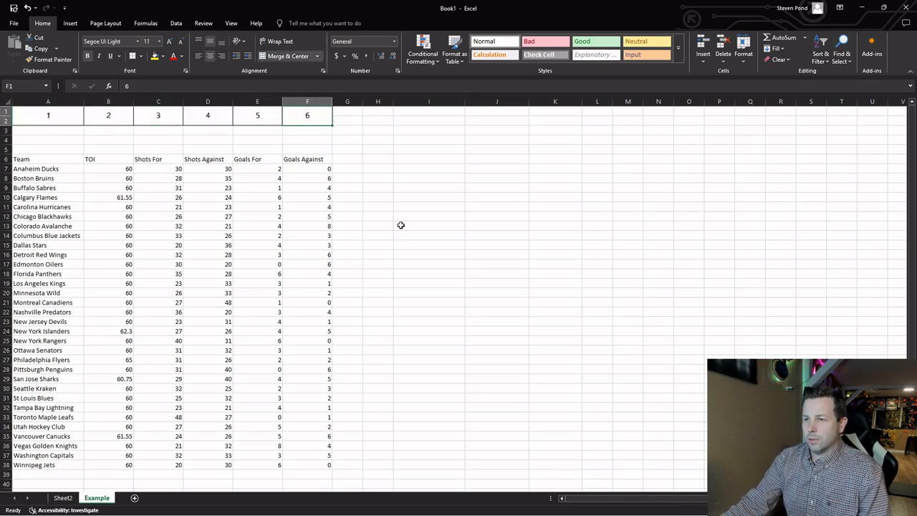
{"action": "left_click", "coordinate": [110, 86]}
{"action": "double_click", "coordinate": [469, 244]}
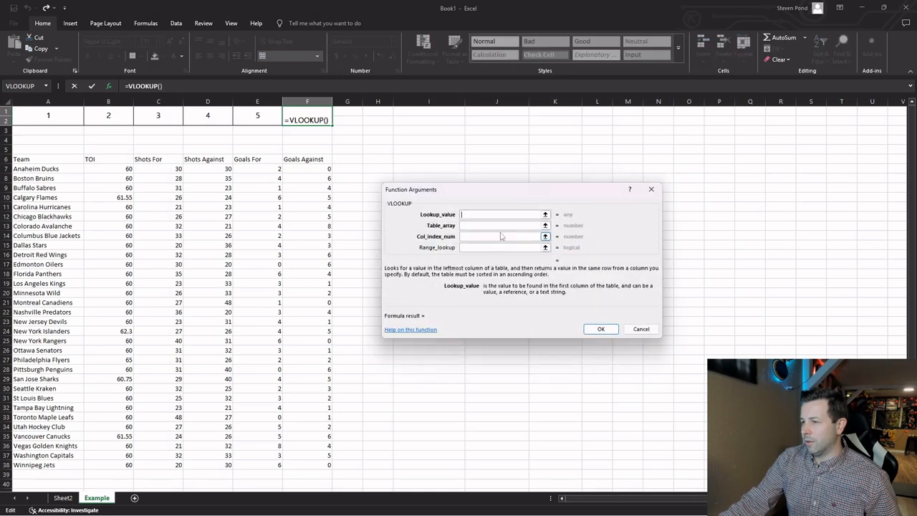
{"action": "type", "text": "\"Pitts"}
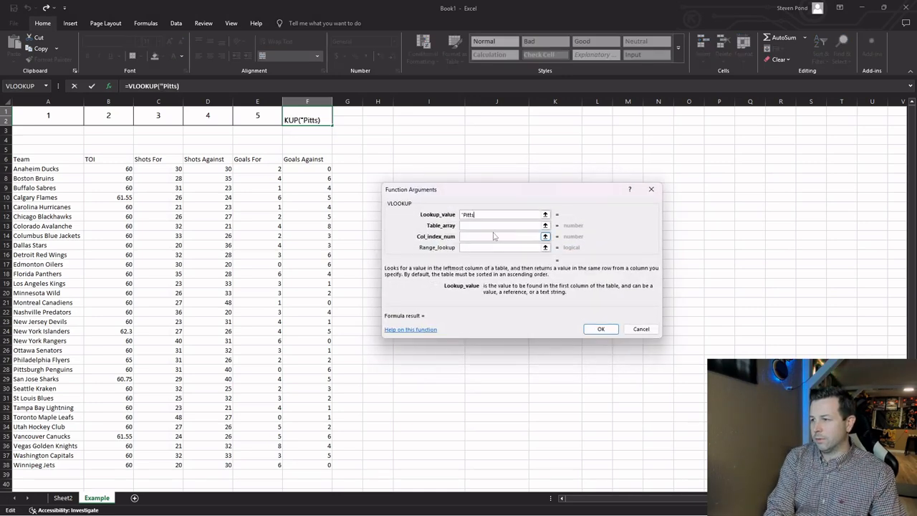
{"action": "type", "text": "burgh Penguins\""}
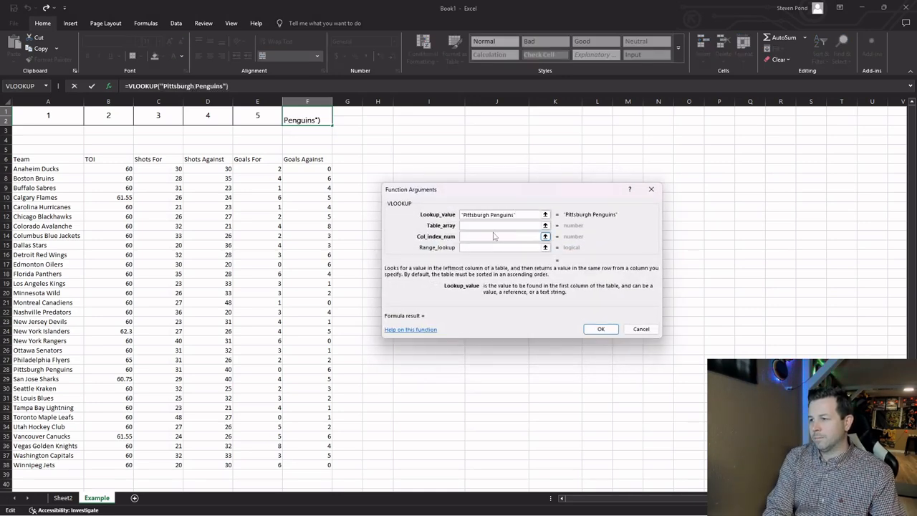
Set the VLOOKUP table array to the whole columns $A:$F as an absolute reference
{"action": "key", "text": "Tab"}
{"action": "left_click_drag", "start_coordinate": [50, 161], "coordinate": [320, 466]}
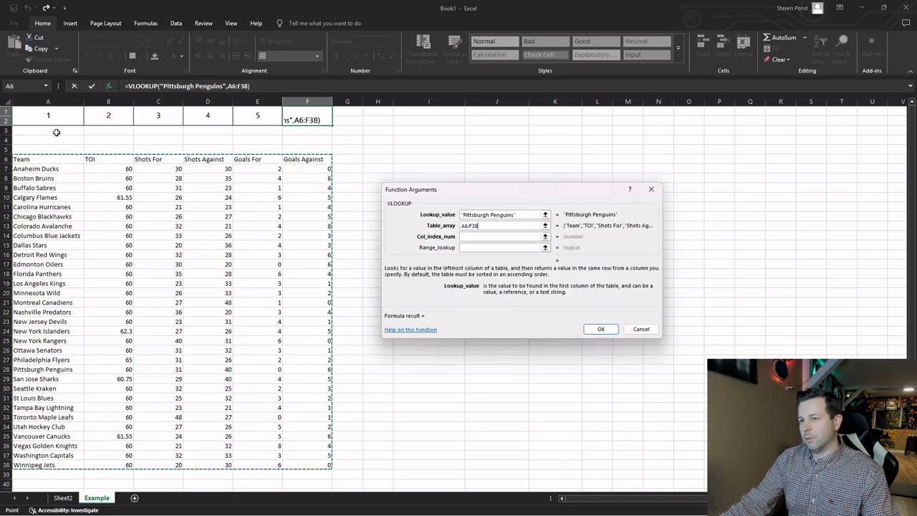
{"action": "left_click_drag", "start_coordinate": [48, 101], "coordinate": [296, 108]}
{"action": "left_click", "coordinate": [485, 240]}
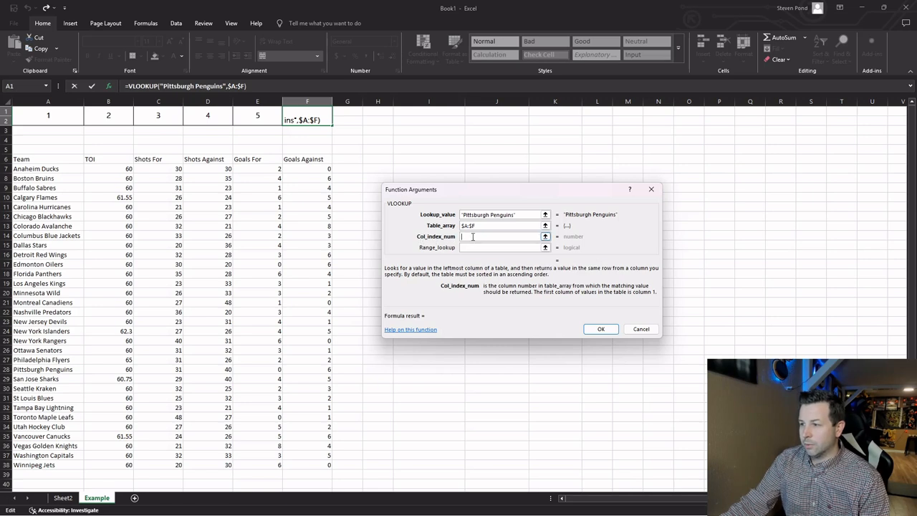
Set the VLOOKUP column index number to 3 and the range lookup to false
{"action": "type", "text": "3"}
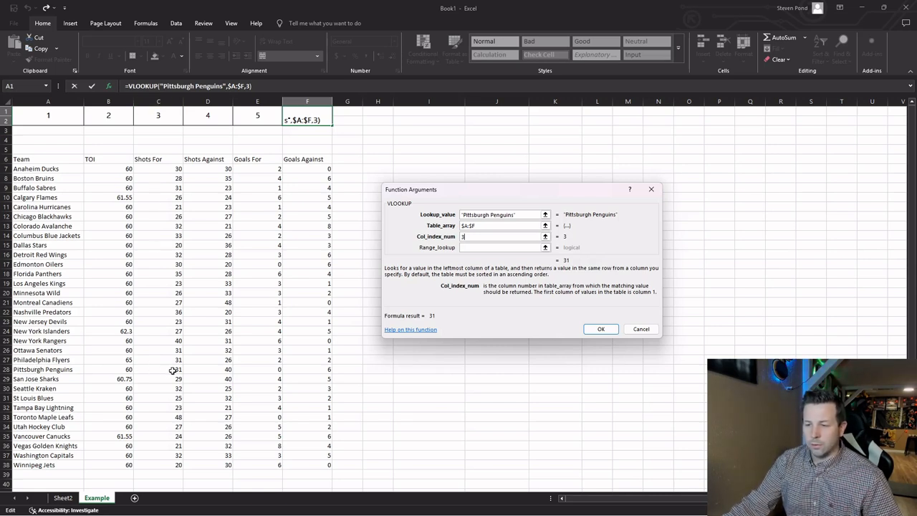
{"action": "left_click", "coordinate": [483, 248]}
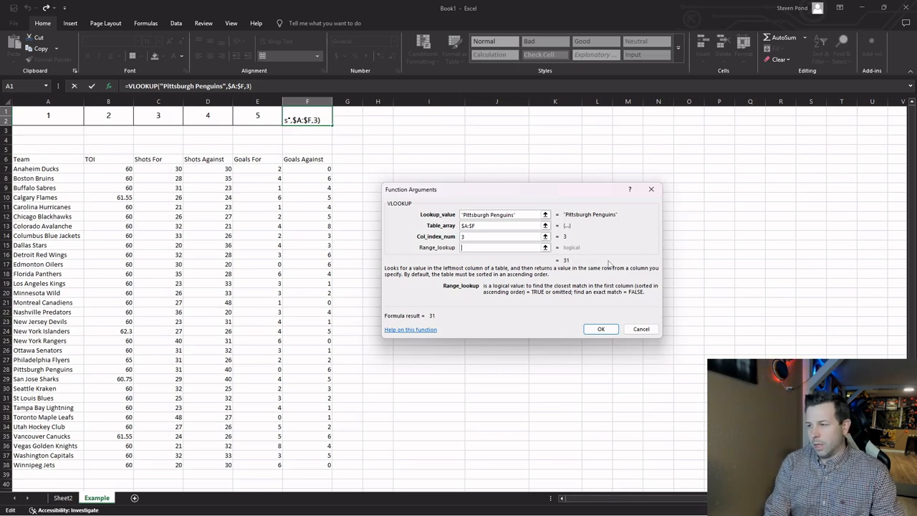
{"action": "type", "text": "false"}
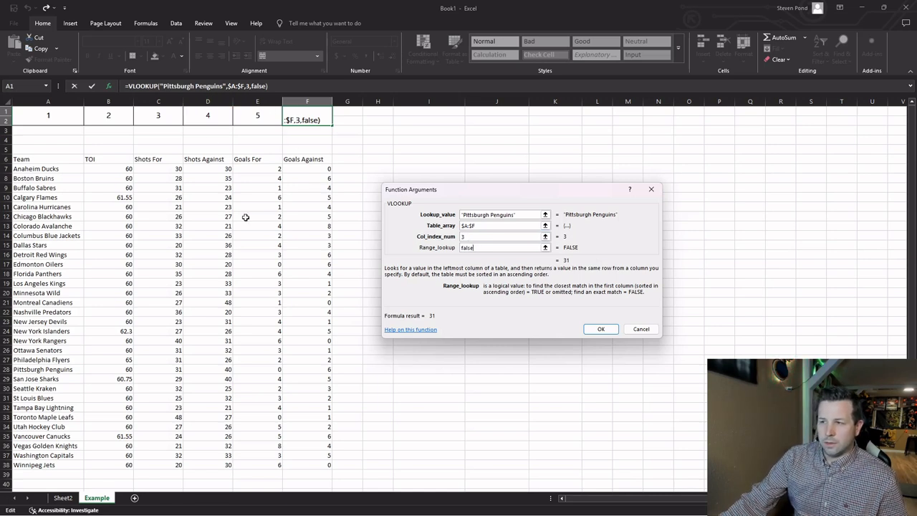
Try 4 as the VLOOKUP column index number and discard the function without inserting it
{"action": "left_click", "coordinate": [464, 237]}
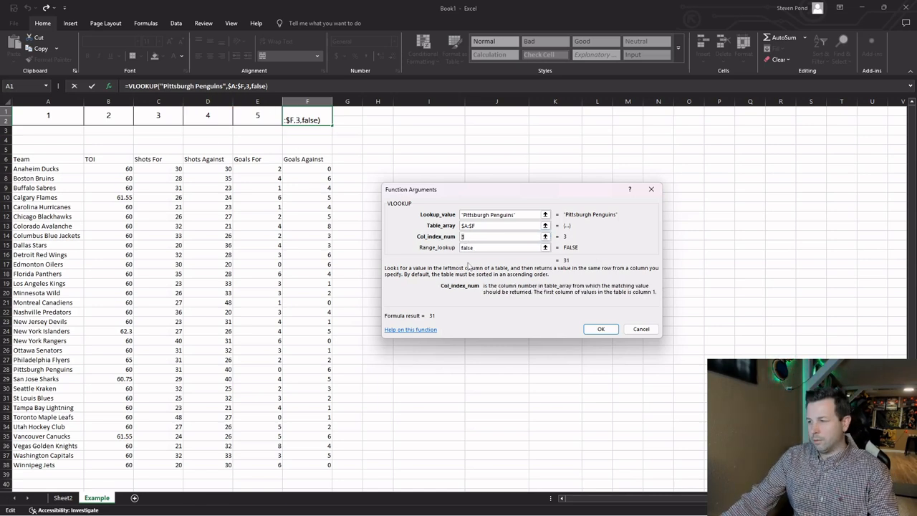
{"action": "type", "text": "4"}
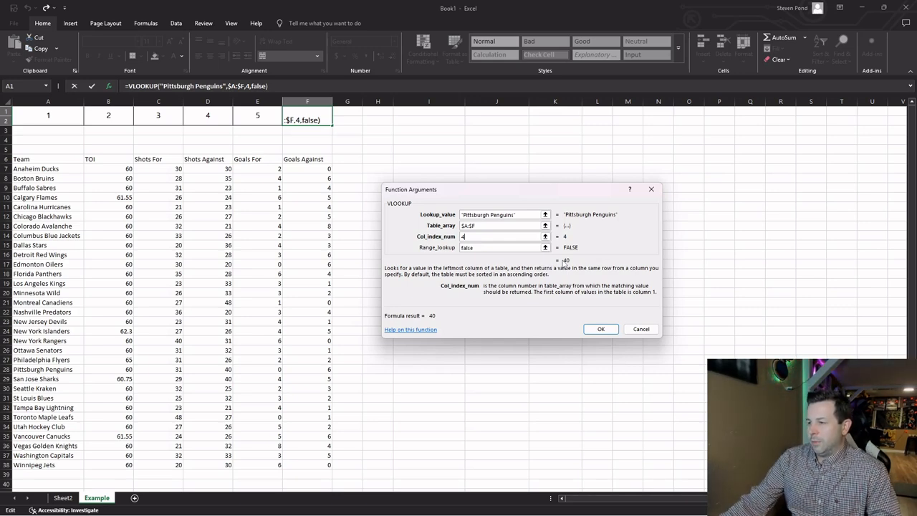
{"action": "left_click", "coordinate": [641, 331]}
Set up the lookup area with "Lookup Value" in I5, "Pittsburgh Penguins" in J5 and the label "Vlookup" in I6
{"action": "left_click", "coordinate": [477, 149]}
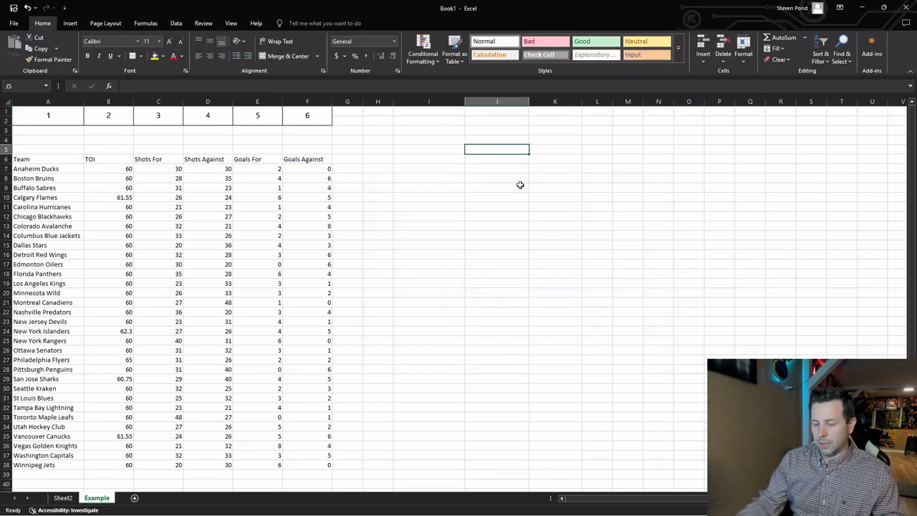
{"action": "key", "text": "Left"}
{"action": "type", "text": "Lookup"}
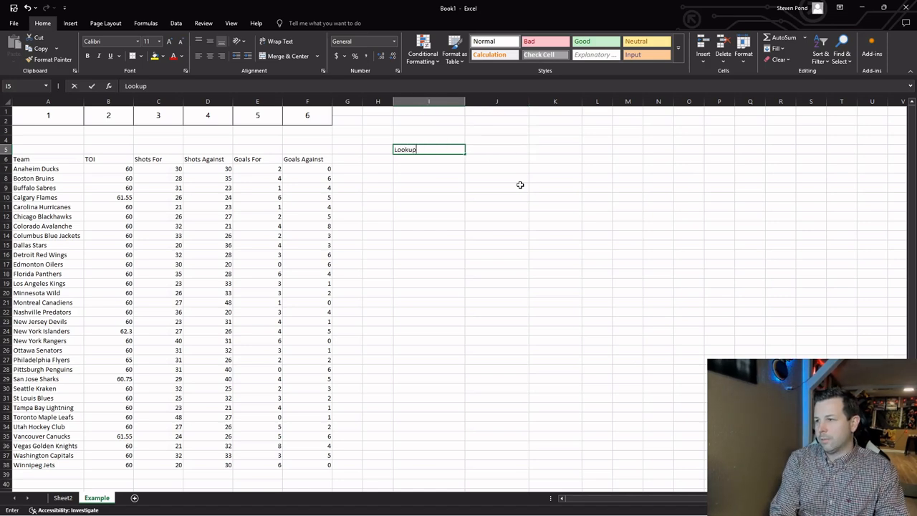
{"action": "type", "text": " Value"}
{"action": "key", "text": "Tab"}
{"action": "type", "text": "Pittsburgh Penguins"}
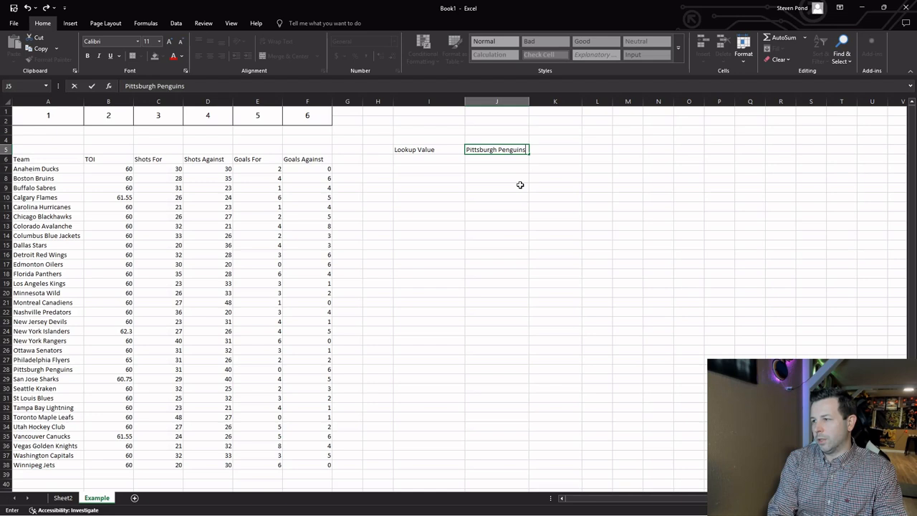
{"action": "key", "text": "Return"}
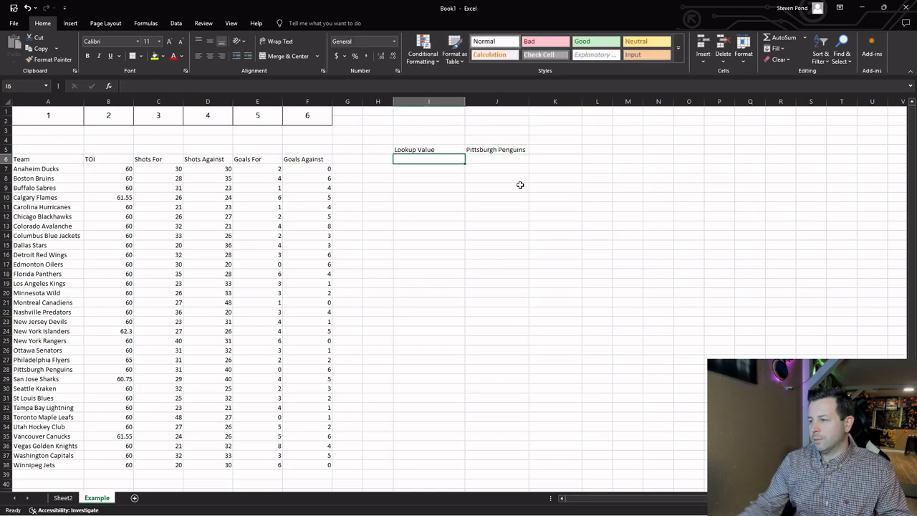
{"action": "left_click", "coordinate": [495, 150]}
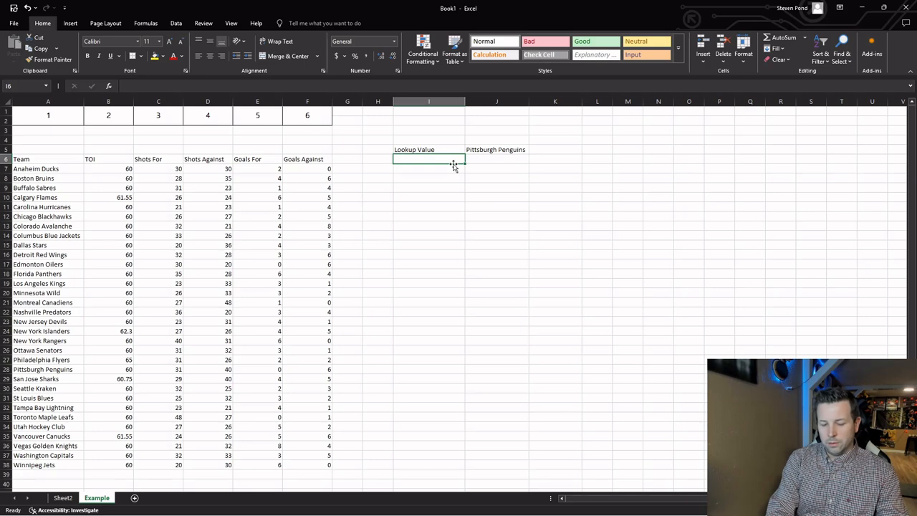
{"action": "type", "text": "Vlookup"}
{"action": "key", "text": "Tab"}
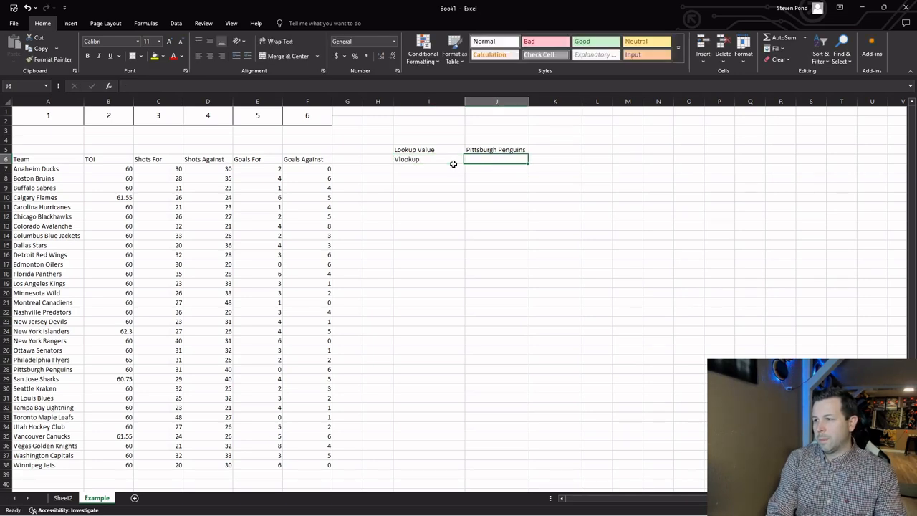
Start a VLOOKUP function in cell J6 with the absolute reference $J$5 as the lookup value
{"action": "left_click", "coordinate": [108, 86]}
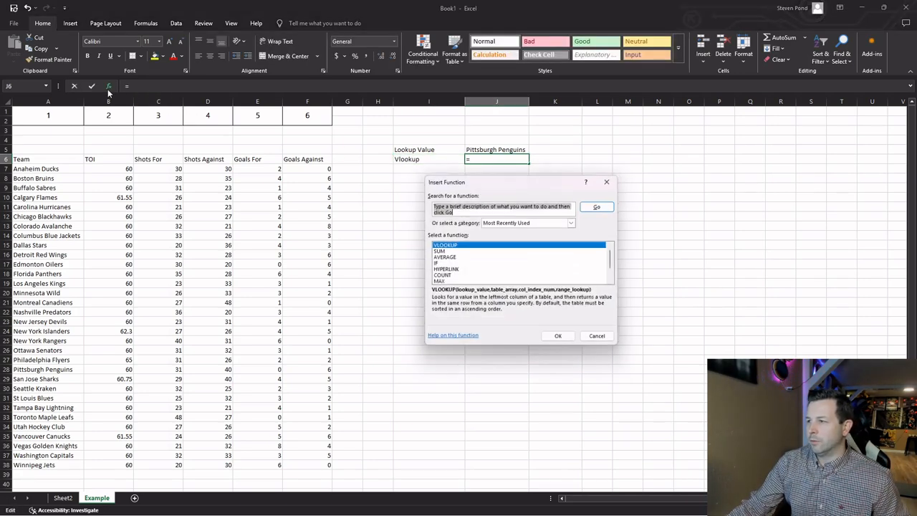
{"action": "double_click", "coordinate": [472, 248]}
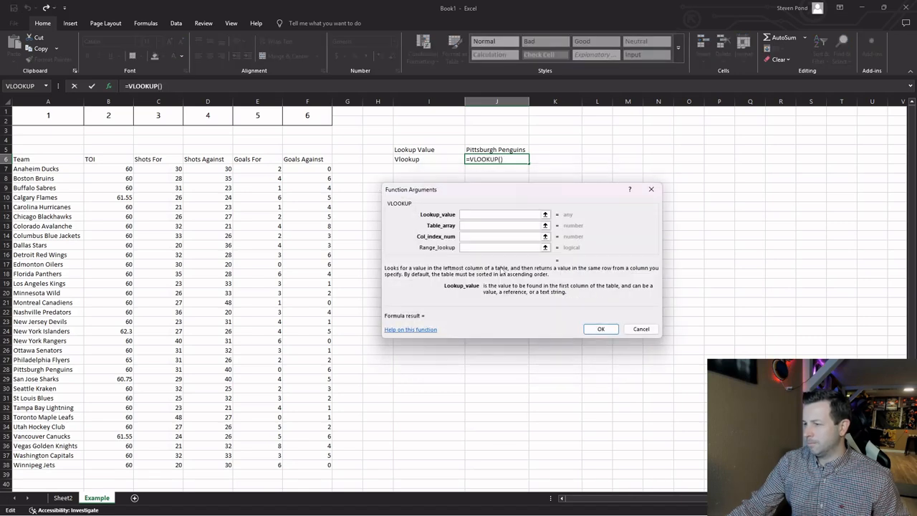
{"action": "left_click", "coordinate": [493, 215]}
{"action": "left_click", "coordinate": [496, 151]}
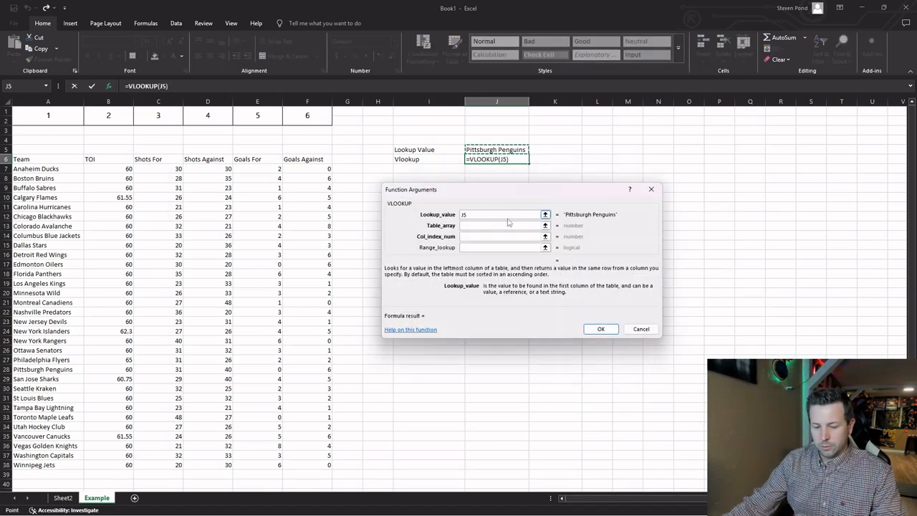
{"action": "key", "text": "F4"}
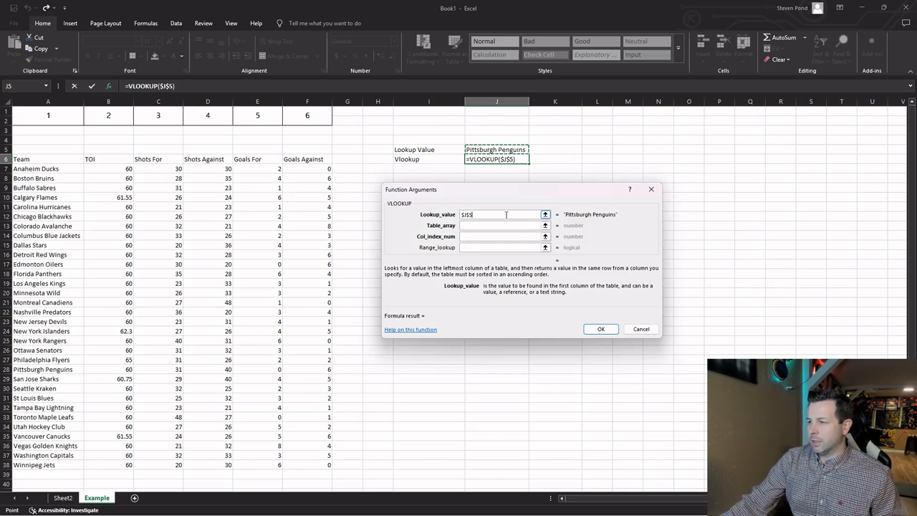
Set the J6 function's table array to the whole columns $A:$F as an absolute reference
{"action": "left_click", "coordinate": [485, 226]}
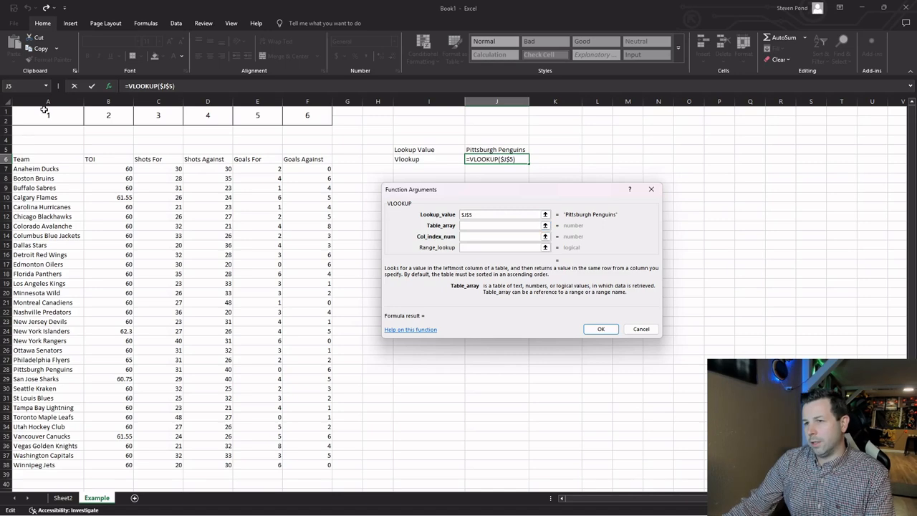
{"action": "left_click_drag", "start_coordinate": [46, 101], "coordinate": [307, 101]}
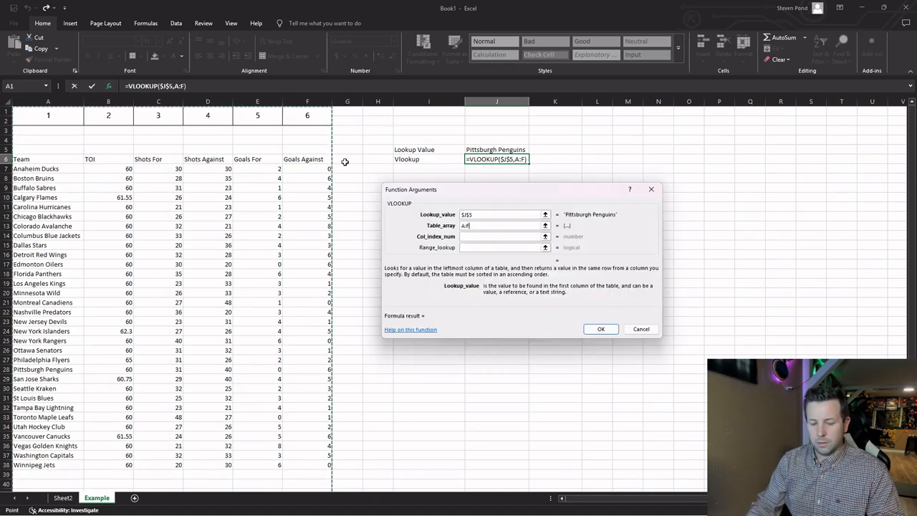
{"action": "key", "text": "F4"}
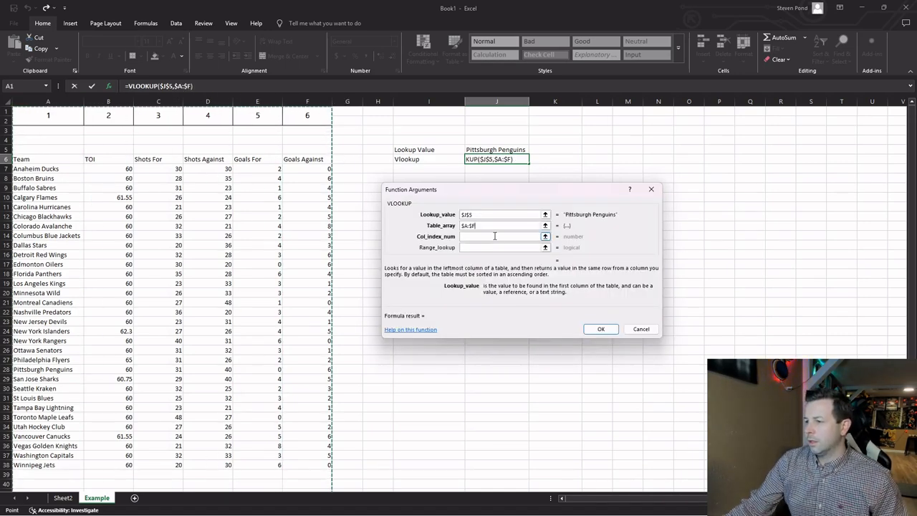
Set the column index number to 3 and the range lookup to false, and insert the function in J6
{"action": "left_click", "coordinate": [494, 236]}
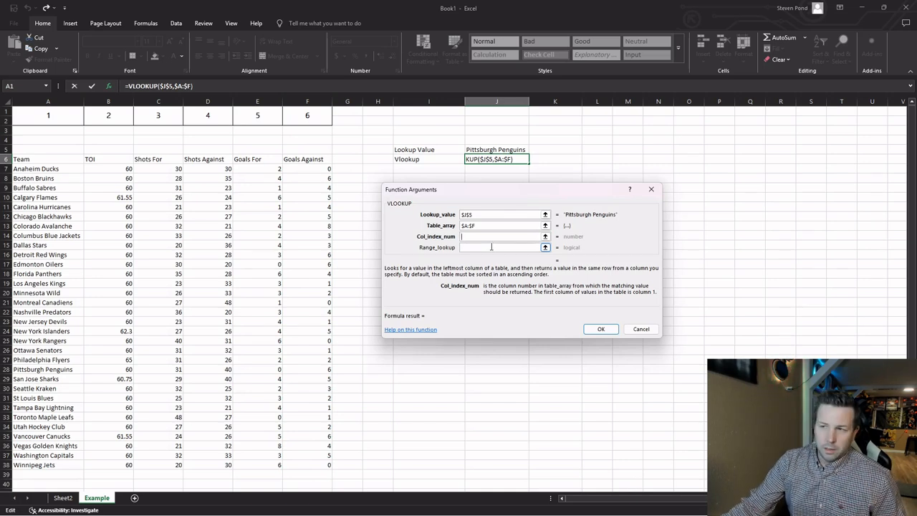
{"action": "type", "text": "3"}
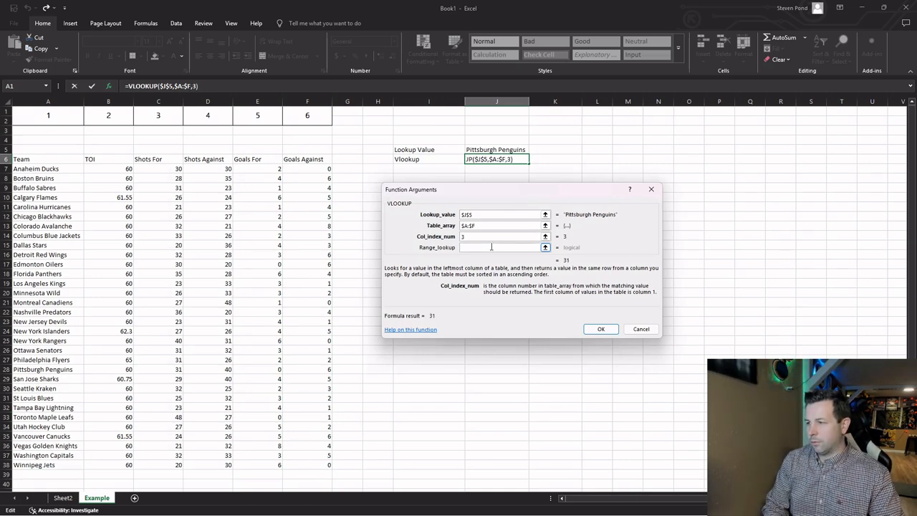
{"action": "left_click", "coordinate": [491, 247]}
{"action": "type", "text": "false"}
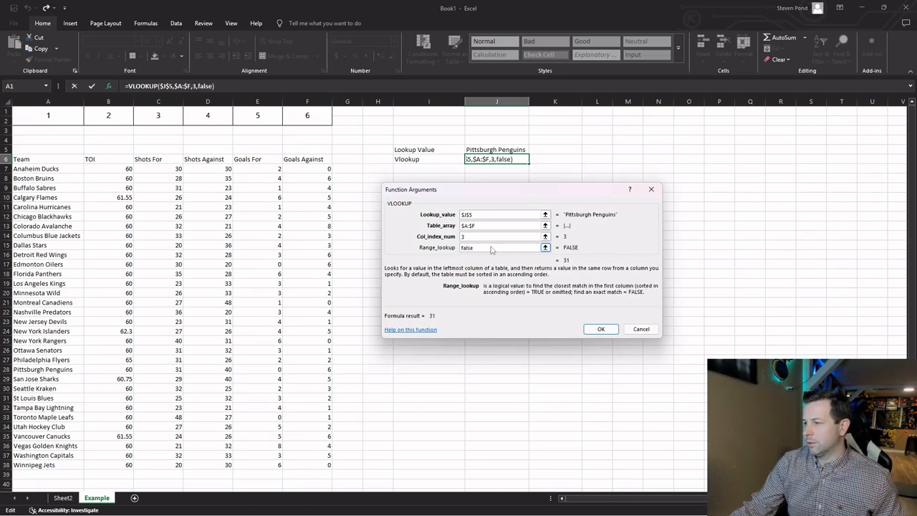
{"action": "left_click", "coordinate": [601, 329]}
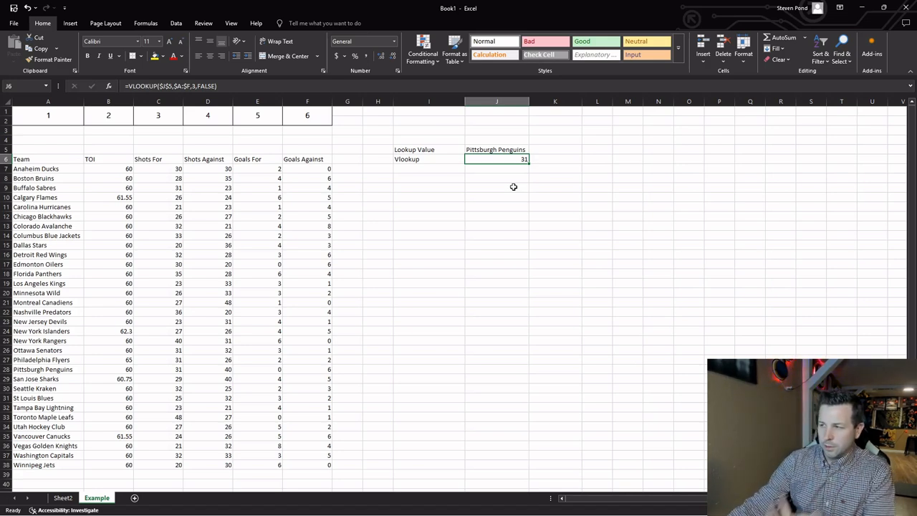
Replace the lookup value in J5 with "Tampa Bay Lightning"
{"action": "left_click", "coordinate": [499, 151]}
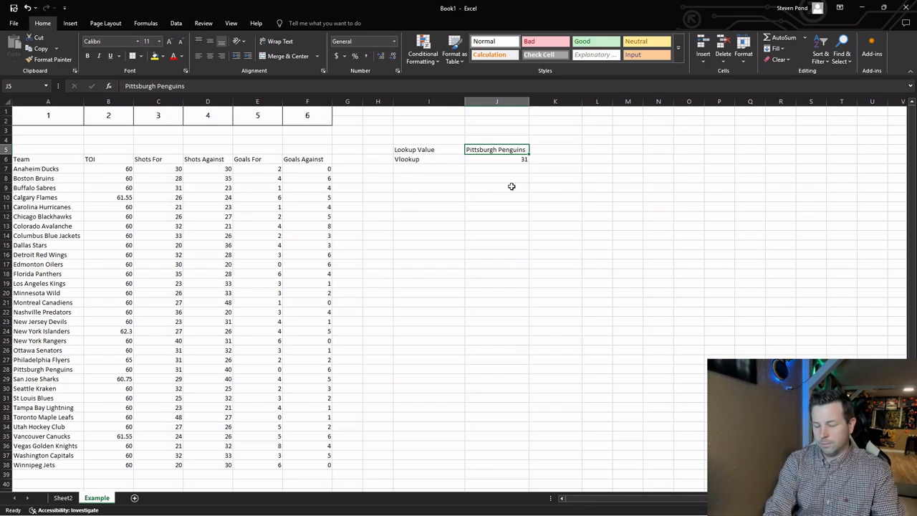
{"action": "type", "text": "Tampay Bay"}
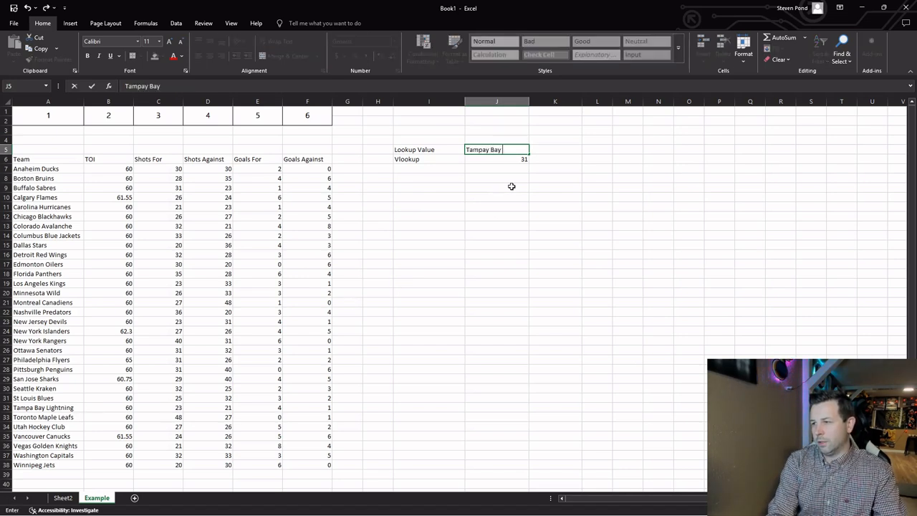
{"action": "key", "text": "BackSpace"}
{"action": "key", "text": "BackSpace"}
{"action": "key", "text": "BackSpace"}
{"action": "key", "text": "BackSpace"}
{"action": "key", "text": "BackSpace"}
{"action": "key", "text": "BackSpace"}
{"action": "type", "text": "Bay Ligh"}
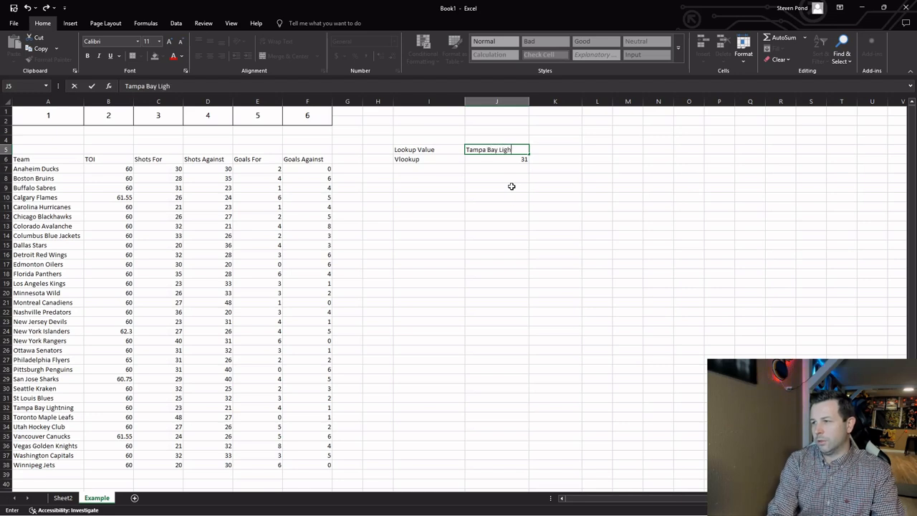
{"action": "type", "text": "tning"}
{"action": "key", "text": "Return"}
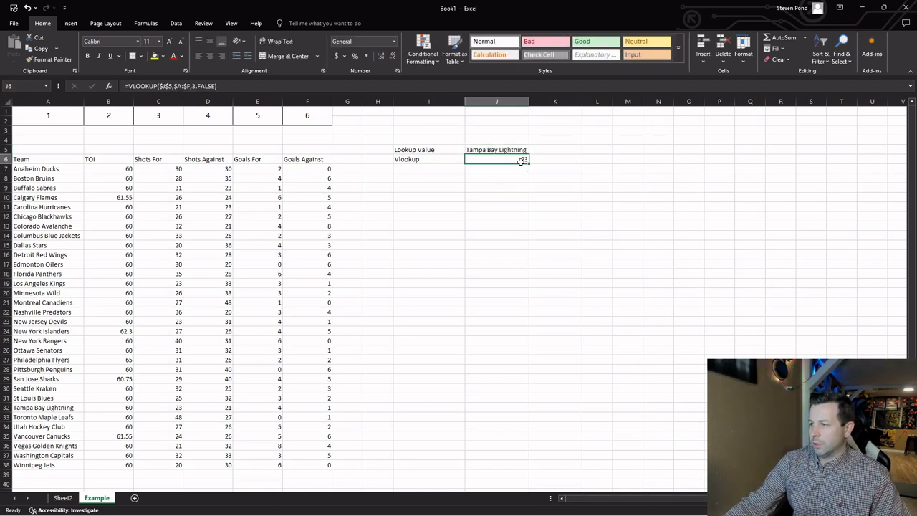
Check the lookup result against the Tampa Bay Lightning row in the Shots For column
{"action": "left_click", "coordinate": [48, 100]}
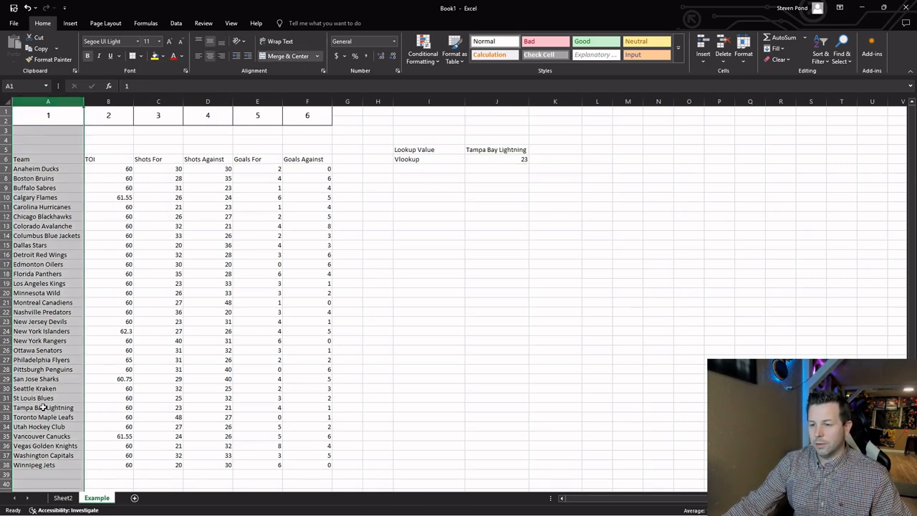
{"action": "left_click", "coordinate": [158, 101]}
{"action": "left_click", "coordinate": [36, 407]}
{"action": "left_click", "coordinate": [170, 407]}
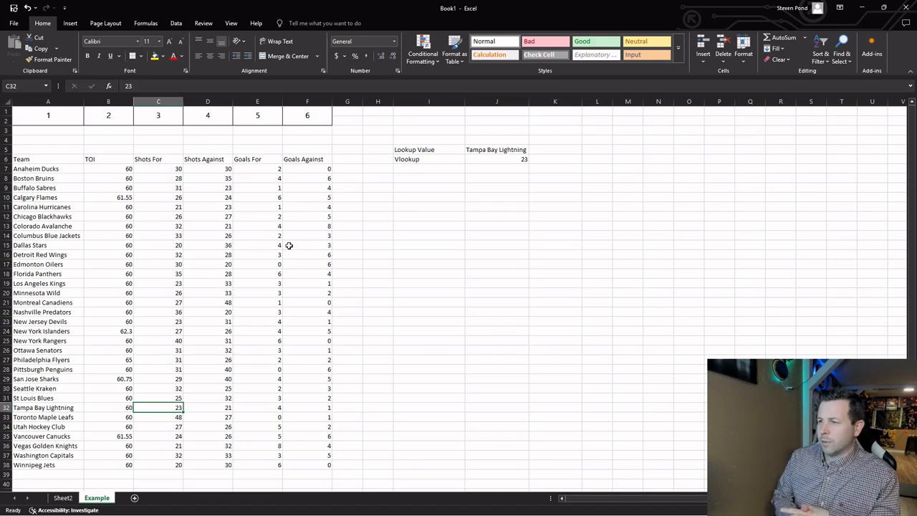
Review the lookup value in J5 and the arguments of the VLOOKUP function in J6, leaving them as they are
{"action": "left_click", "coordinate": [499, 149]}
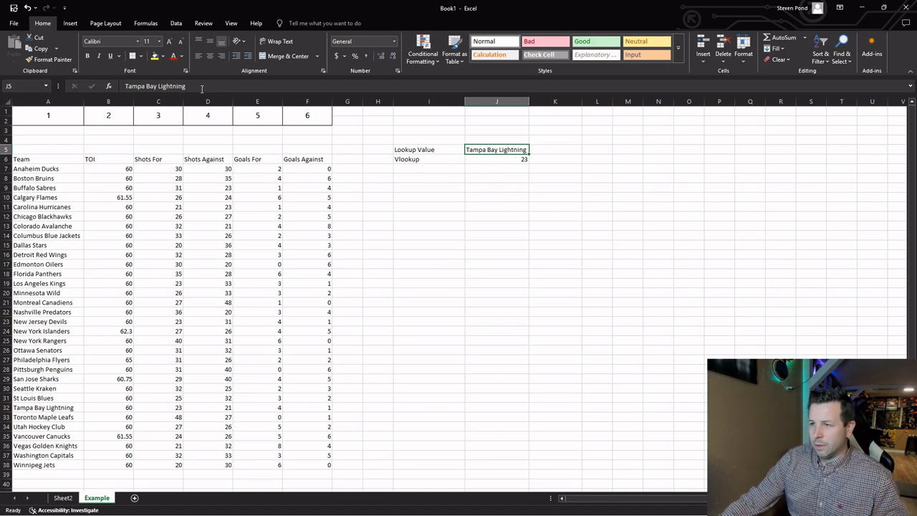
{"action": "left_click", "coordinate": [503, 162]}
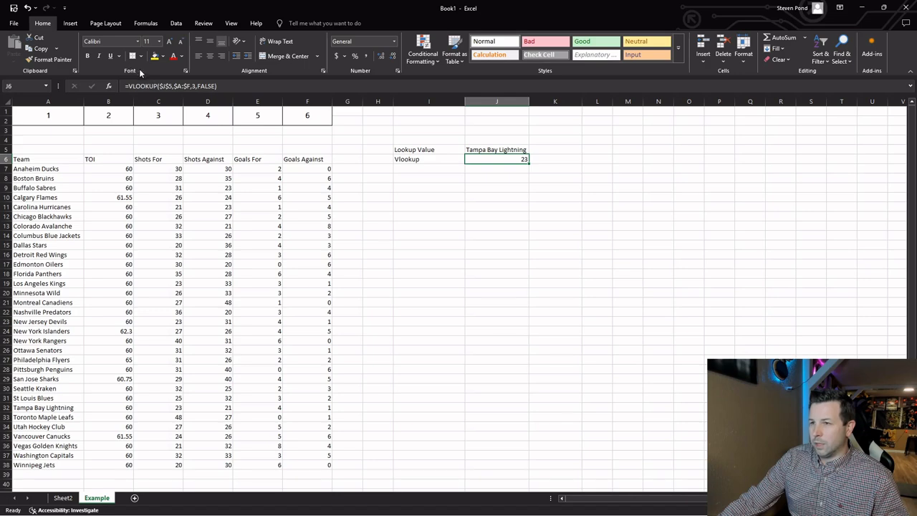
{"action": "left_click", "coordinate": [109, 86]}
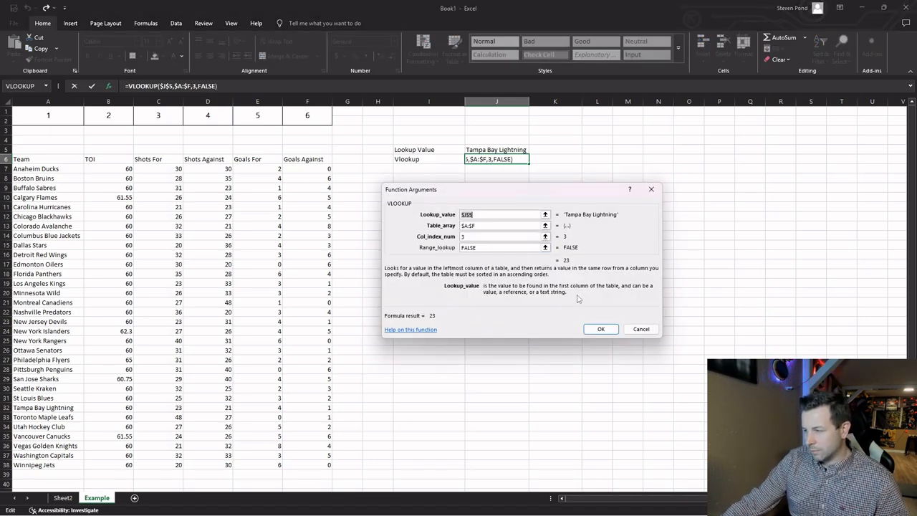
{"action": "left_click", "coordinate": [542, 246]}
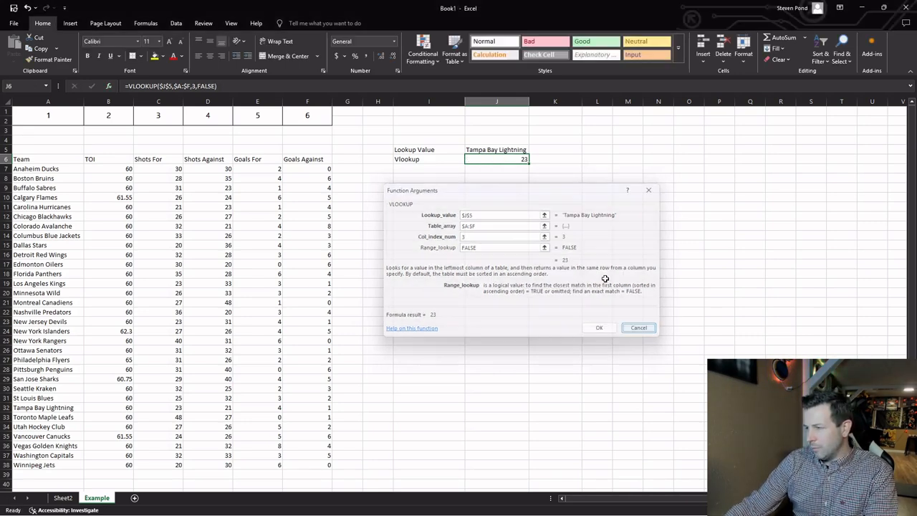
{"action": "left_click", "coordinate": [655, 330]}
Try the misspelled lookup value "Tampa Bay Lightningg" in J5 and compare it with the team name in A32
{"action": "left_click", "coordinate": [507, 150]}
{"action": "left_click", "coordinate": [225, 87]}
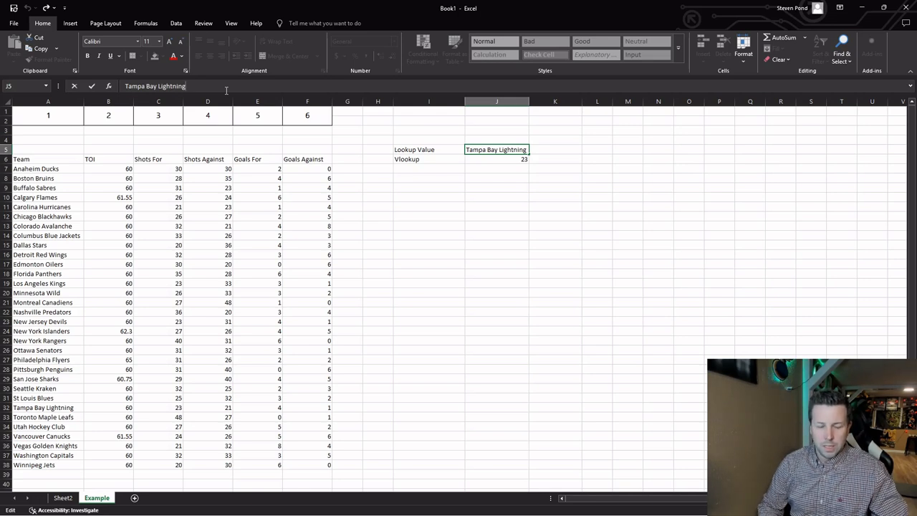
{"action": "type", "text": "g"}
{"action": "key", "text": "Return"}
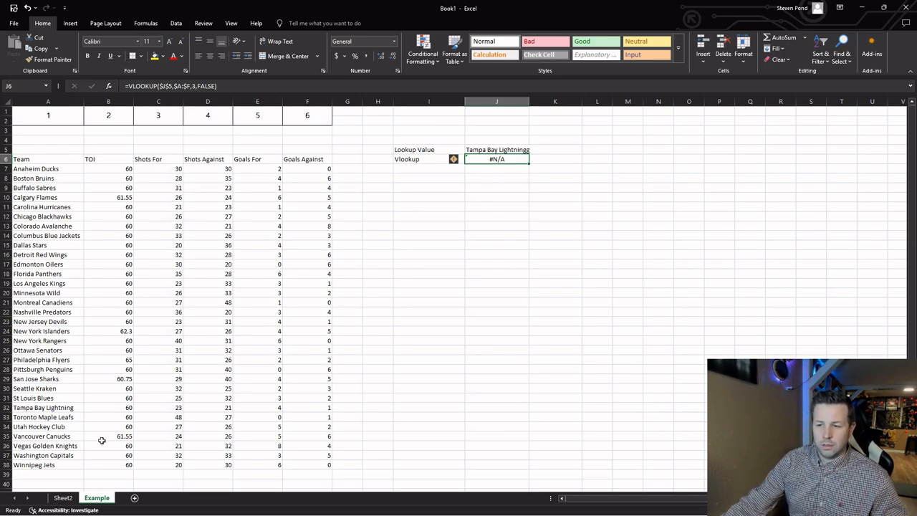
{"action": "left_click", "coordinate": [66, 407]}
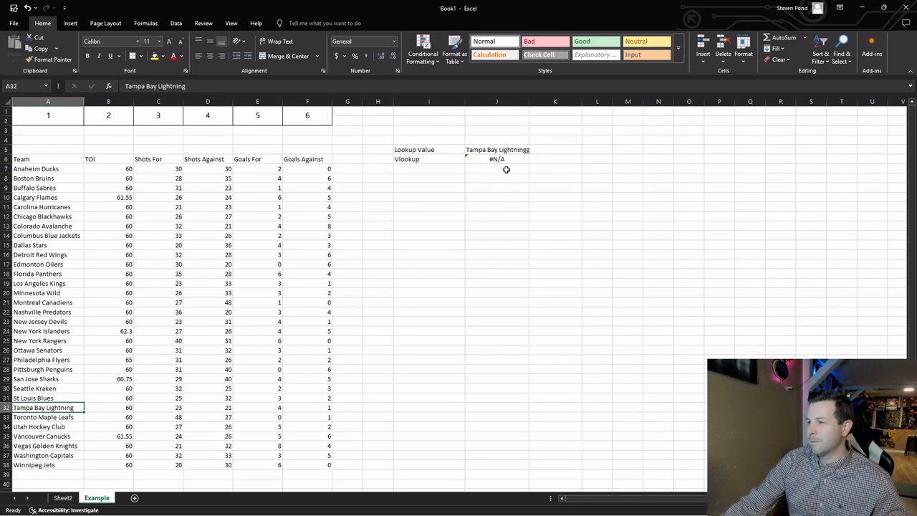
Try "Tampa Bay Lightning1" as the lookup value in J5
{"action": "left_click", "coordinate": [514, 149]}
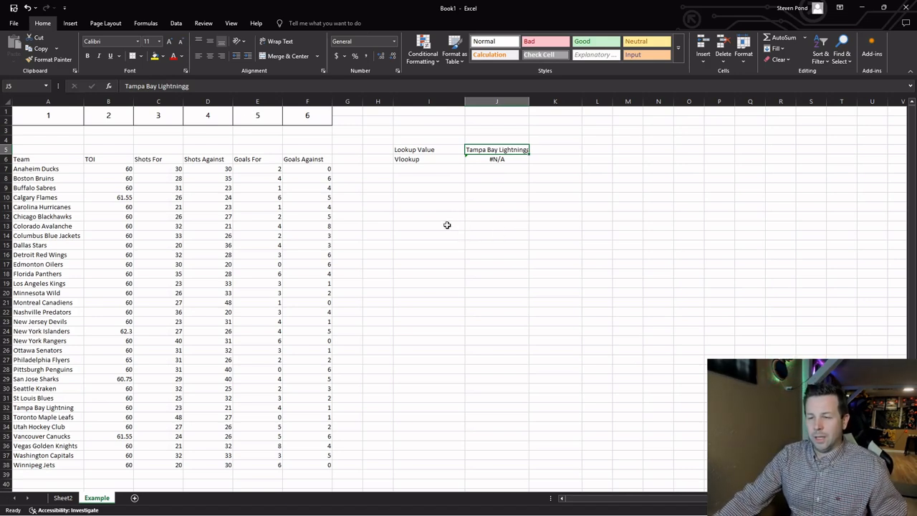
{"action": "left_click", "coordinate": [208, 86]}
{"action": "key", "text": "BackSpace"}
{"action": "type", "text": "1"}
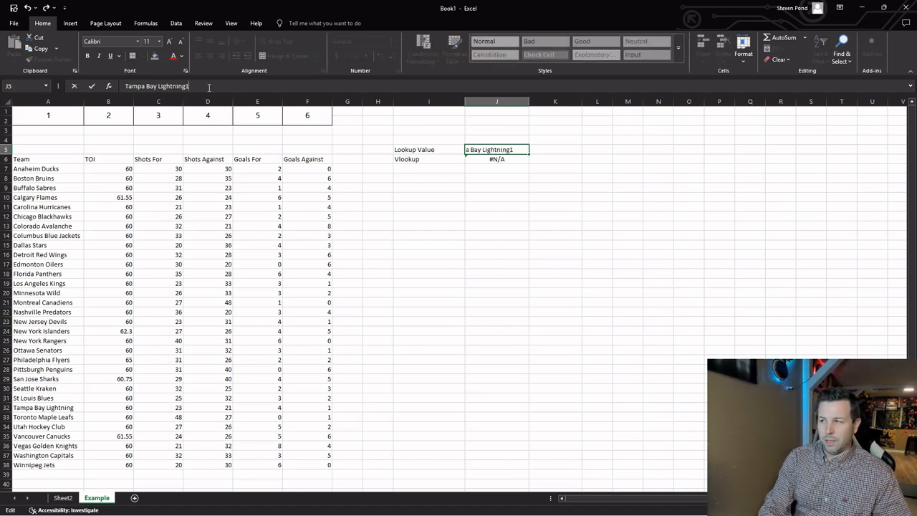
{"action": "key", "text": "Return"}
{"action": "key", "text": "Up"}
{"action": "left_click", "coordinate": [209, 86]}
{"action": "key", "text": "Return"}
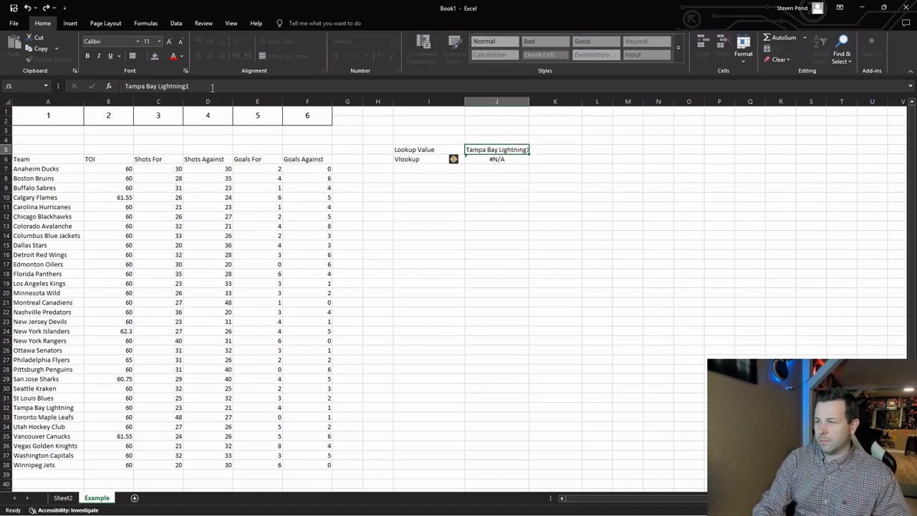
Remove the extra 1 so that the lookup value in J5 reads "Tampa Bay Lightning"
{"action": "key", "text": "Up"}
{"action": "left_click", "coordinate": [430, 87]}
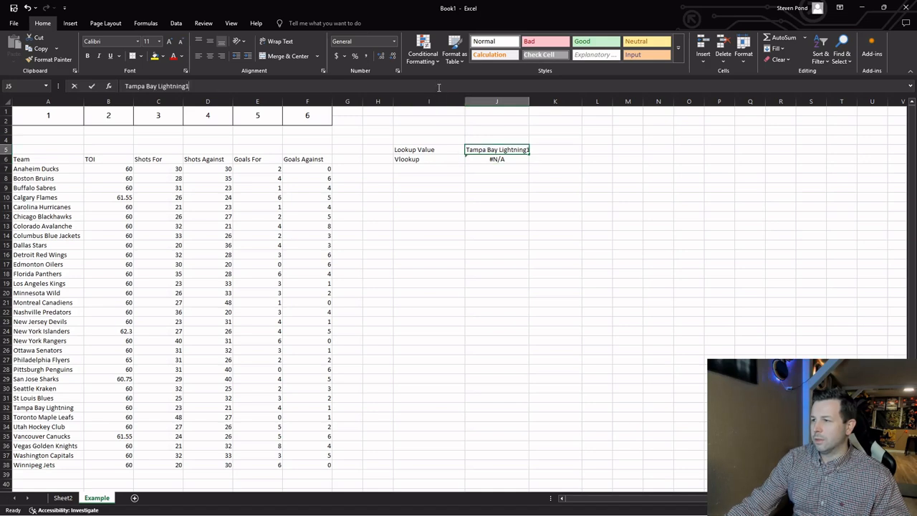
{"action": "key", "text": "BackSpace"}
{"action": "key", "text": "Return"}
{"action": "left_click", "coordinate": [514, 150]}
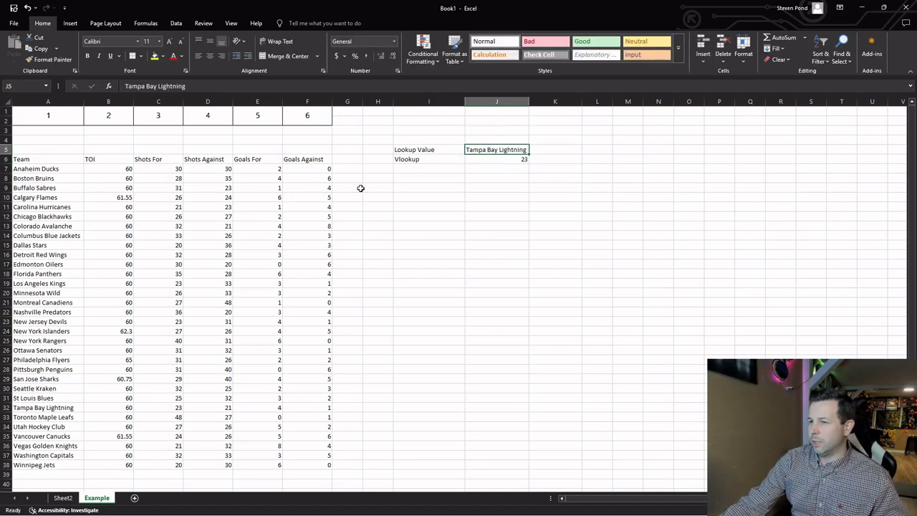
Try the lookup value "Tampa Bay Lightning" with a trailing space in J5 and compare it against the team statistics table
{"action": "left_click", "coordinate": [204, 85]}
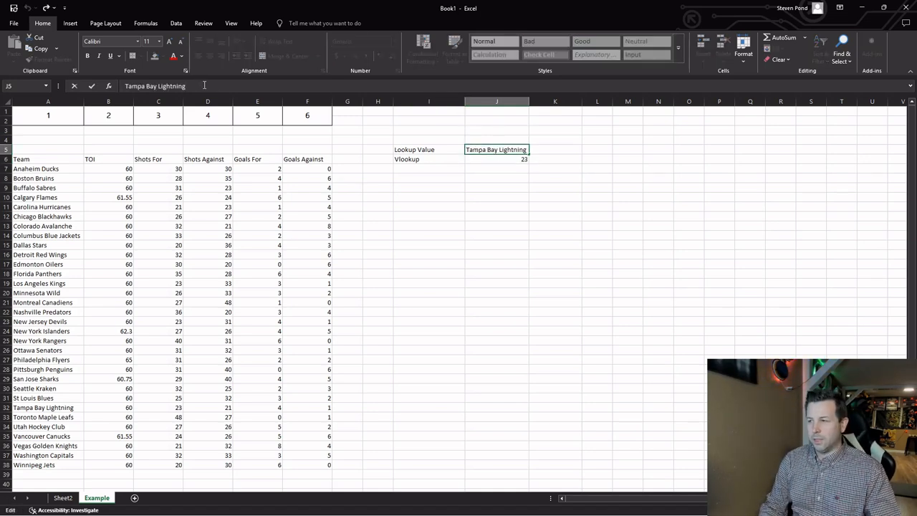
{"action": "key", "text": "Return"}
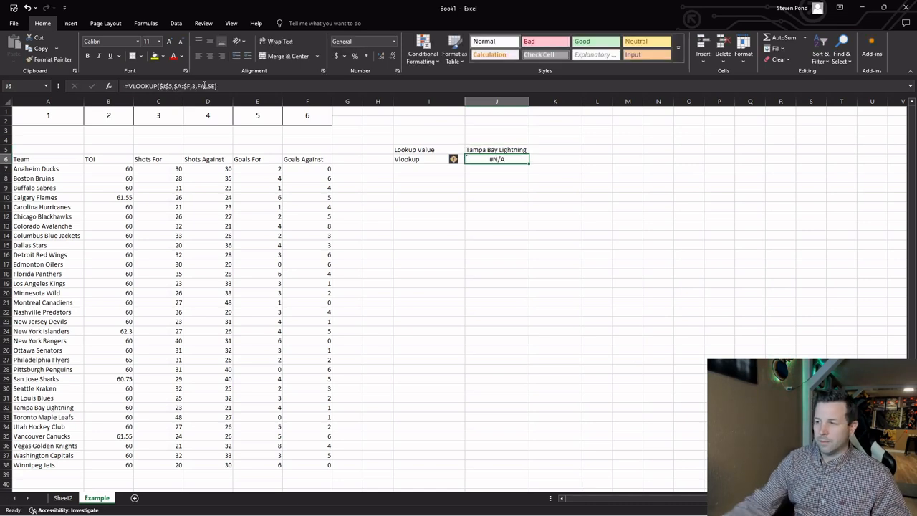
{"action": "left_click", "coordinate": [511, 150]}
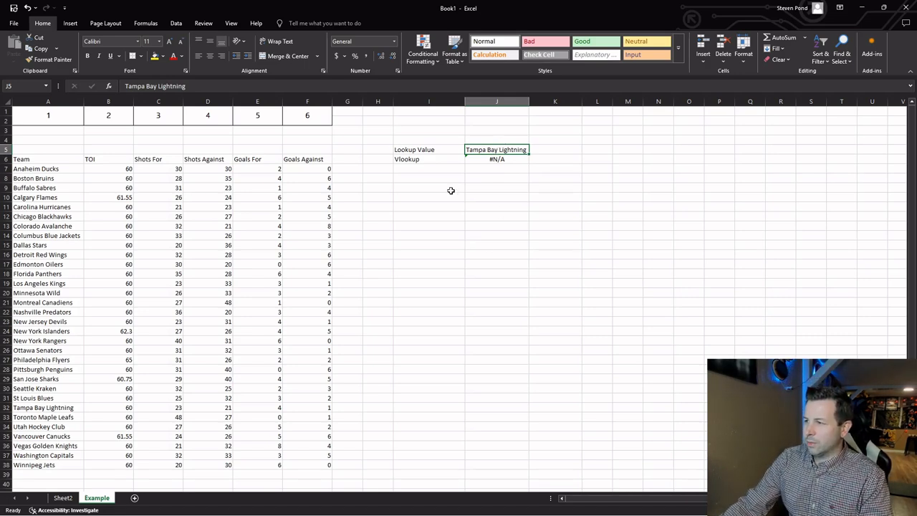
{"action": "left_click_drag", "start_coordinate": [40, 159], "coordinate": [326, 466]}
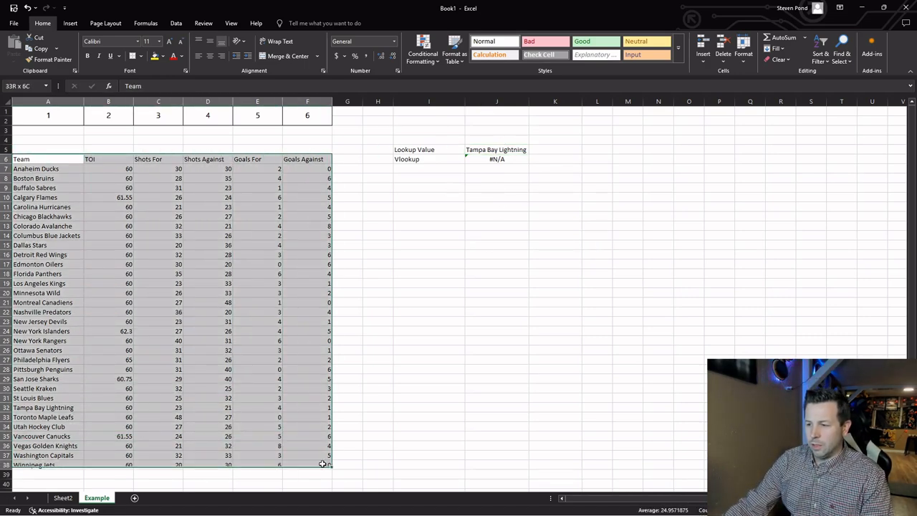
{"action": "left_click_drag", "start_coordinate": [326, 255], "coordinate": [323, 260]}
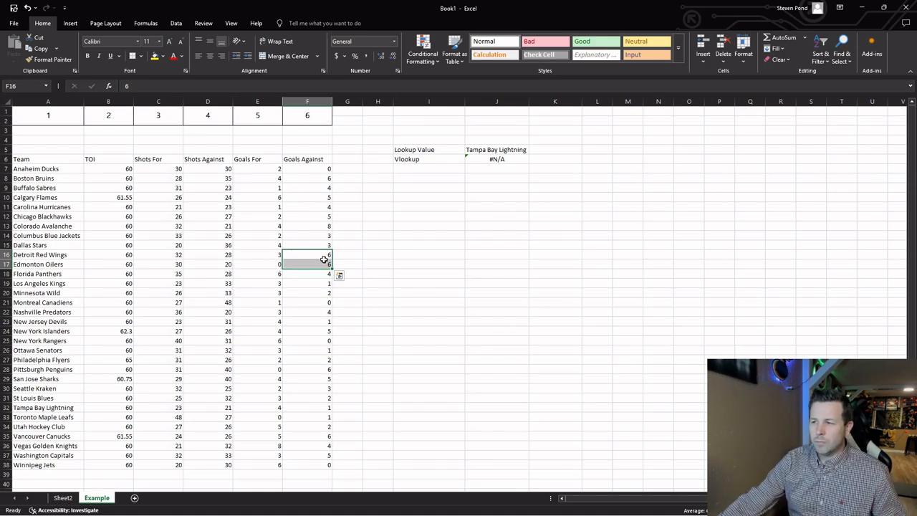
Remove the trailing space from the lookup value "Tampa Bay Lightning" in J5
{"action": "left_click", "coordinate": [487, 152]}
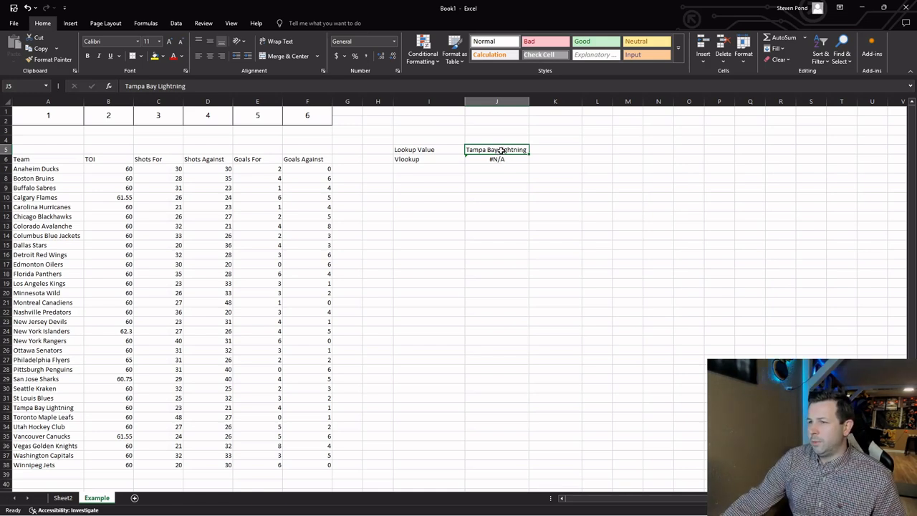
{"action": "left_click", "coordinate": [213, 85]}
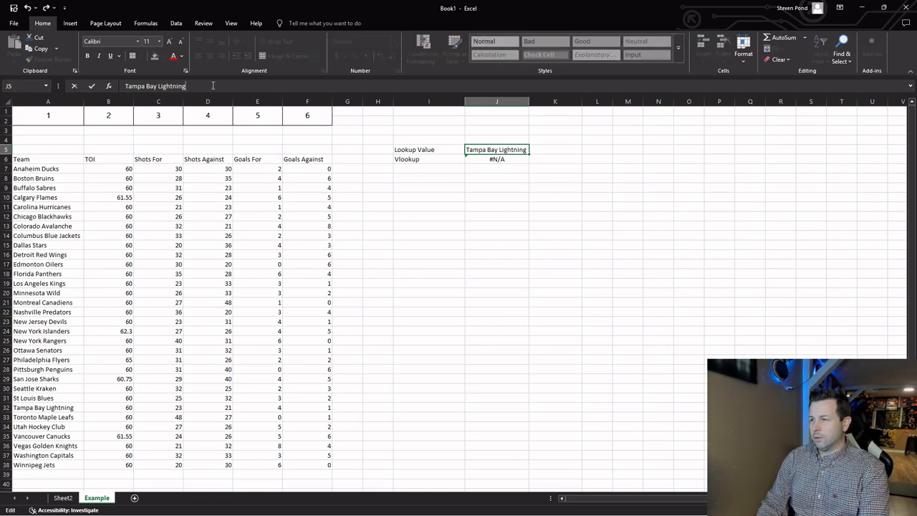
{"action": "key", "text": "Return"}
{"action": "left_click", "coordinate": [506, 149]}
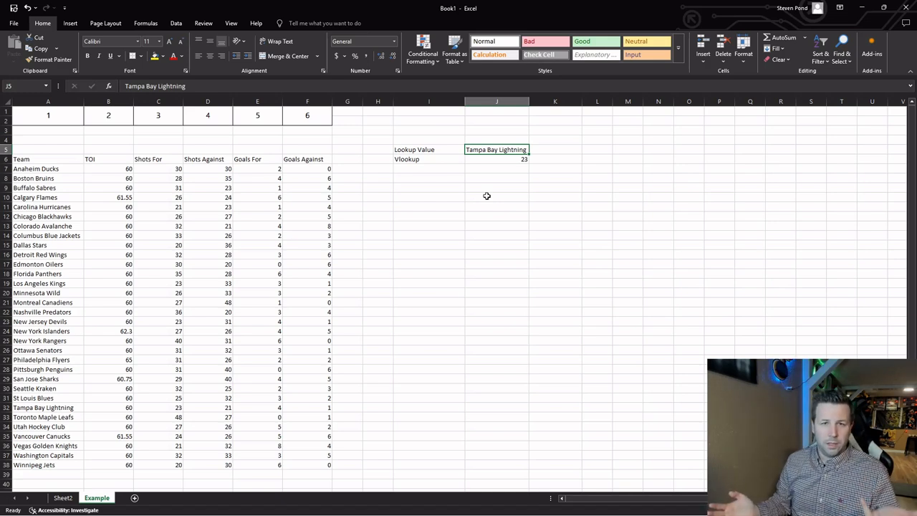
Try column index number 7, outside the table array $A:$F, in the VLOOKUP arguments of J6
{"action": "left_click", "coordinate": [505, 159]}
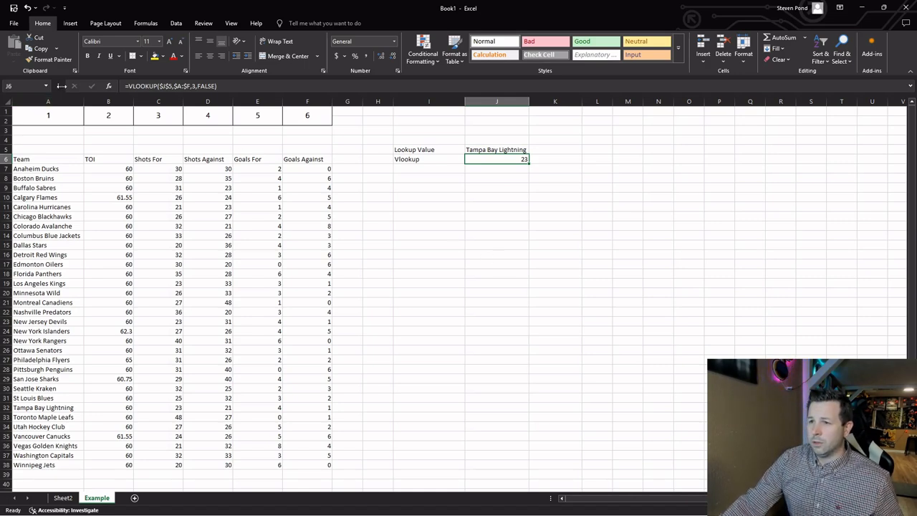
{"action": "left_click", "coordinate": [109, 86]}
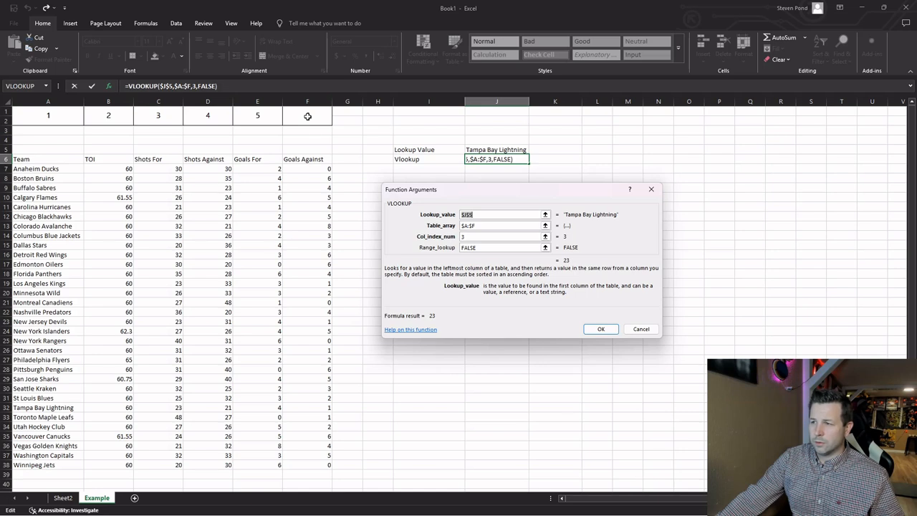
{"action": "left_click", "coordinate": [485, 236]}
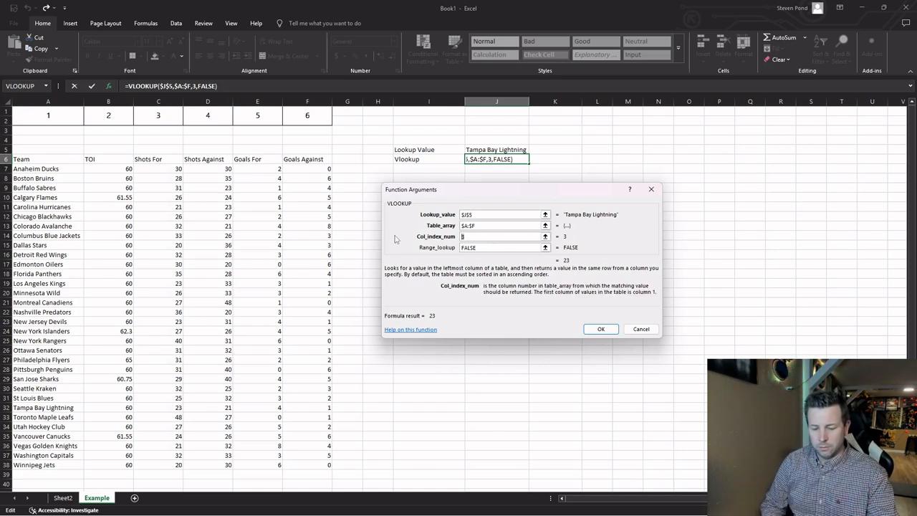
{"action": "type", "text": "7"}
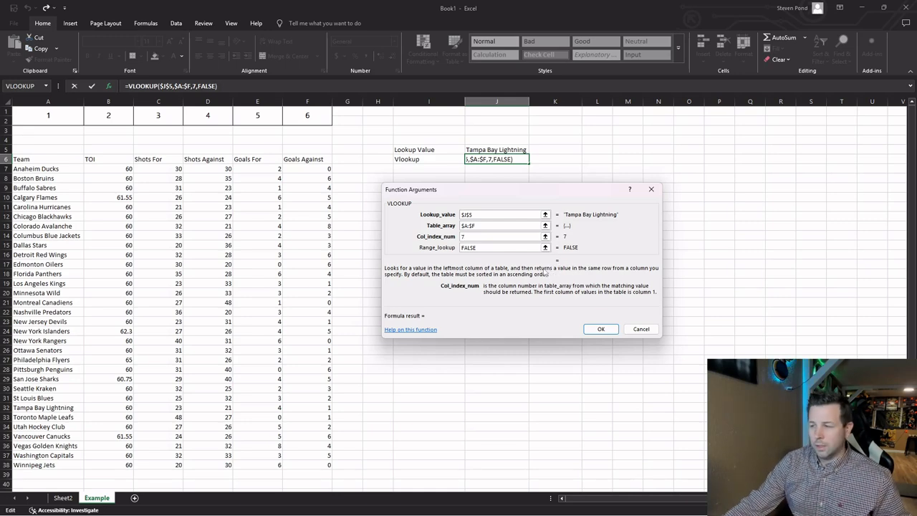
{"action": "left_click", "coordinate": [601, 329]}
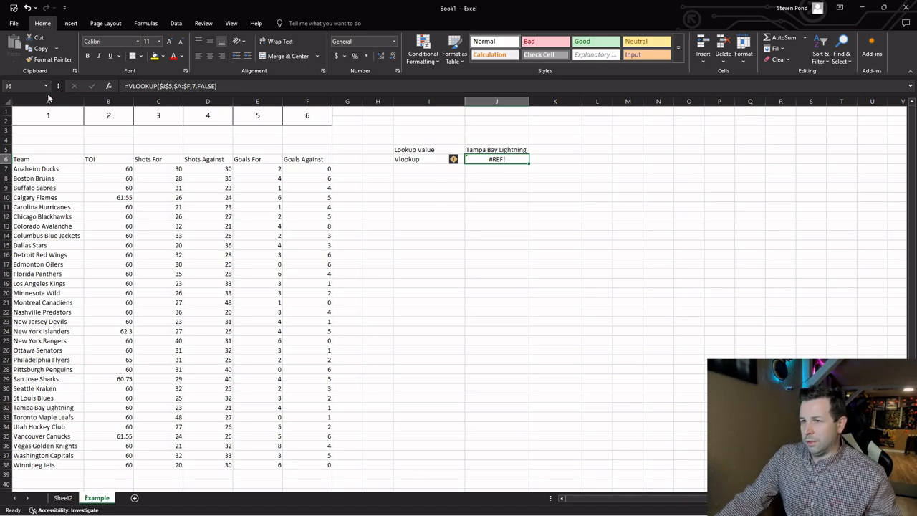
Set the column index number of the VLOOKUP in J6 to 5 so it returns Goals For
{"action": "left_click", "coordinate": [108, 86]}
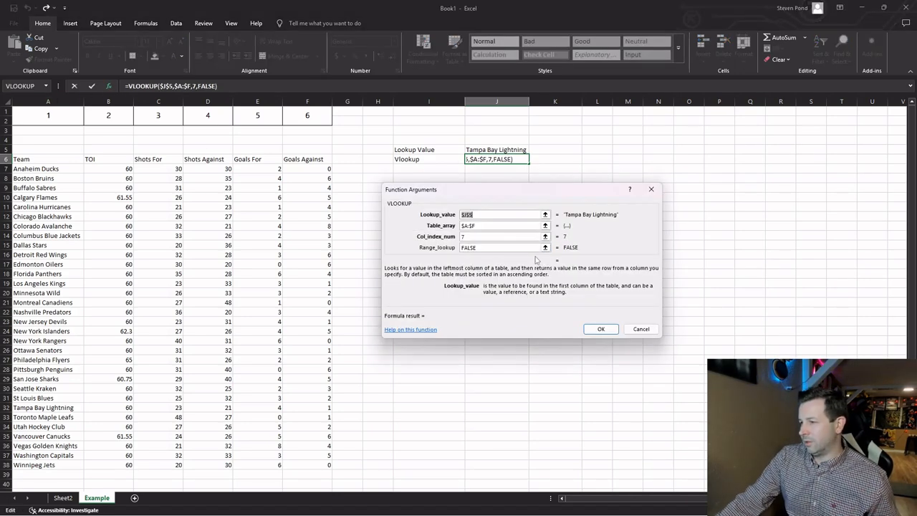
{"action": "left_click", "coordinate": [490, 226]}
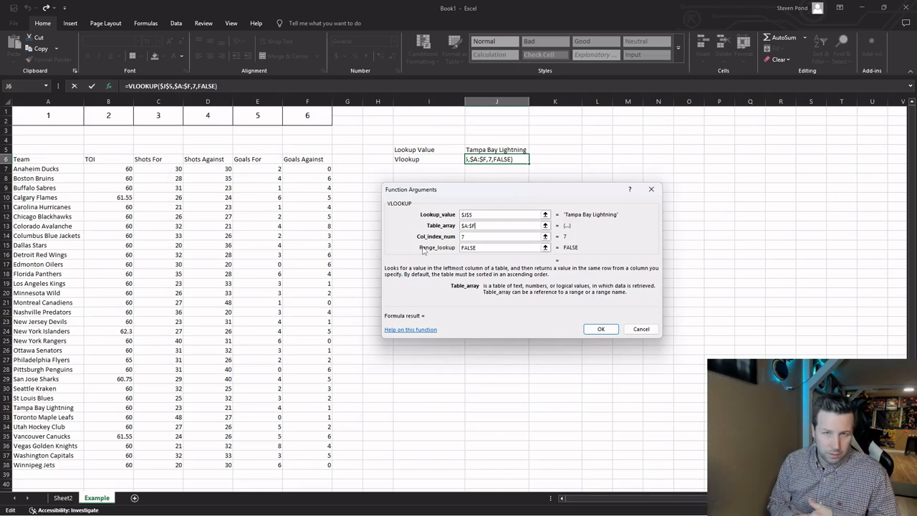
{"action": "left_click", "coordinate": [480, 237]}
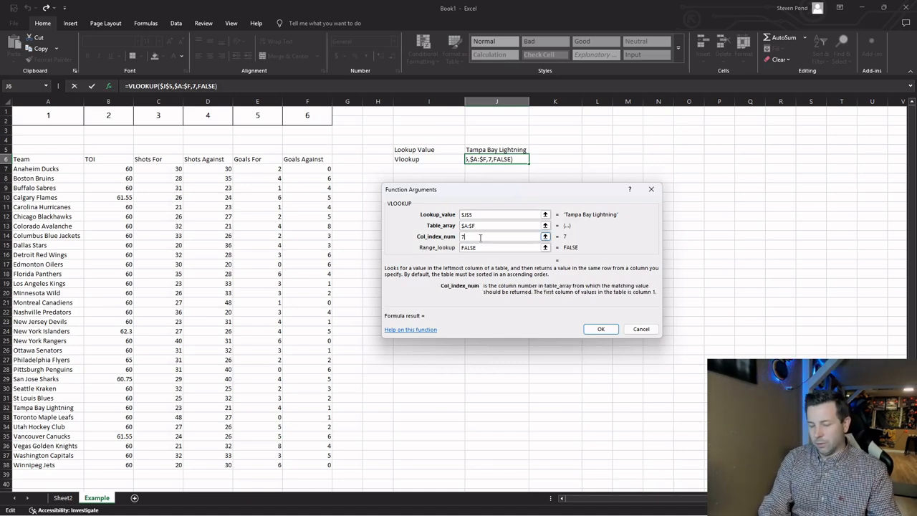
{"action": "key", "text": "BackSpace"}
{"action": "type", "text": "5"}
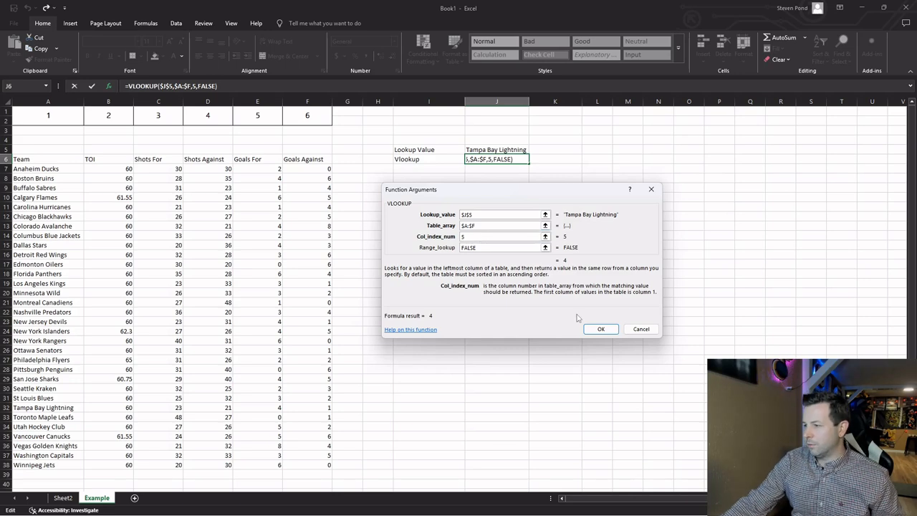
{"action": "left_click", "coordinate": [599, 329]}
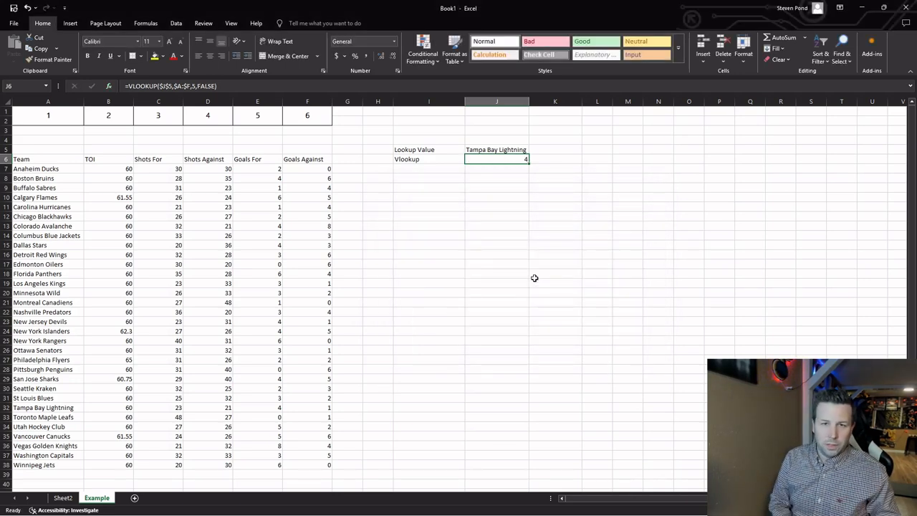